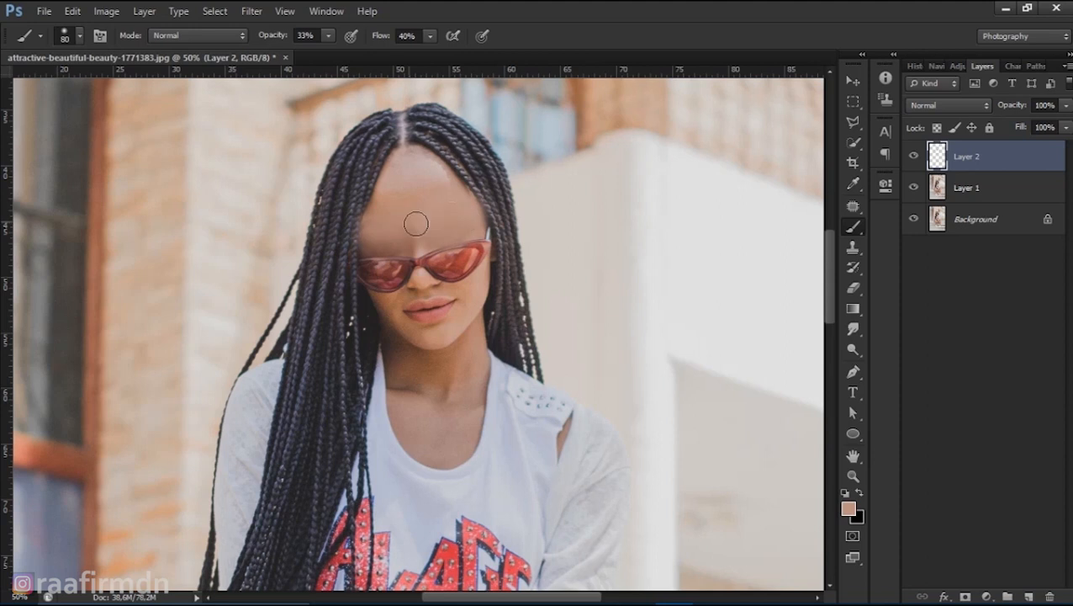
- Paint skin tone over the sunglasses on Layer 2 with a soft brush
key(])
drag(482, 278, 459, 269)
mouse_move(386, 282)
mouse_down()
mouse_move(398, 250)
mouse_move(382, 291)
mouse_up()
mouse_move(482, 271)
mouse_down()
mouse_move(436, 240)
mouse_move(387, 236)
mouse_move(449, 240)
mouse_up()
- Set the brush to 21% opacity and 34% flow while painting out the rest of the sunglasses
key(shift+2)
key(shift+7)
drag(319, 52, 335, 53)
drag(429, 36, 435, 54)
click(419, 262)
drag(372, 265, 371, 281)
drag(328, 36, 320, 53)
- Cover the lips and chin with skin tones sampled from the cheek and the mouth area
key(])
click(456, 291)
alt+click(468, 292)
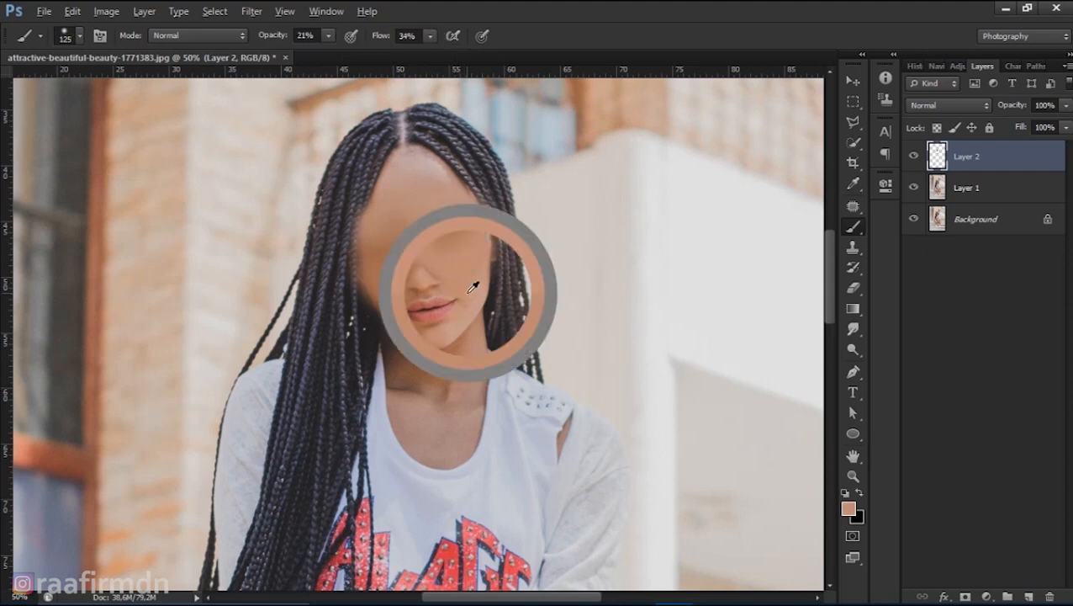
alt+click(434, 322)
mouse_move(455, 298)
mouse_down()
mouse_move(424, 305)
mouse_move(428, 316)
mouse_up()
key([)
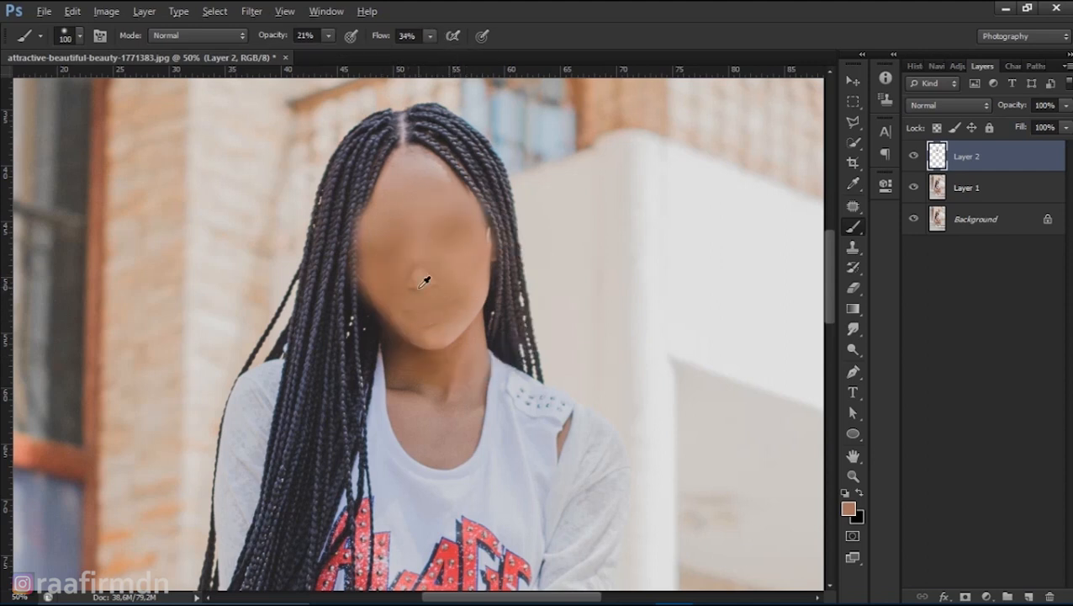
- Blend the nose into the face with a larger brush, using skin tone sampled from the brow area
alt+click(448, 226)
key(])
key(])
key(])
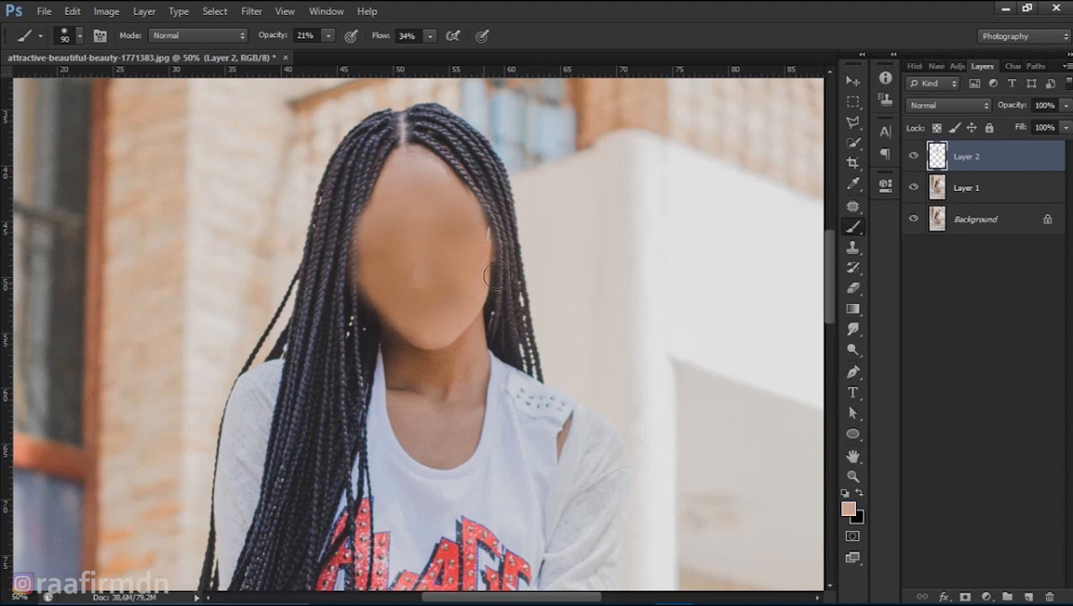
- Copy a lassoed area of Layer 1 to a new layer
key(alt+[)
key(l)
double_click(402, 347)
key(ctrl+j)
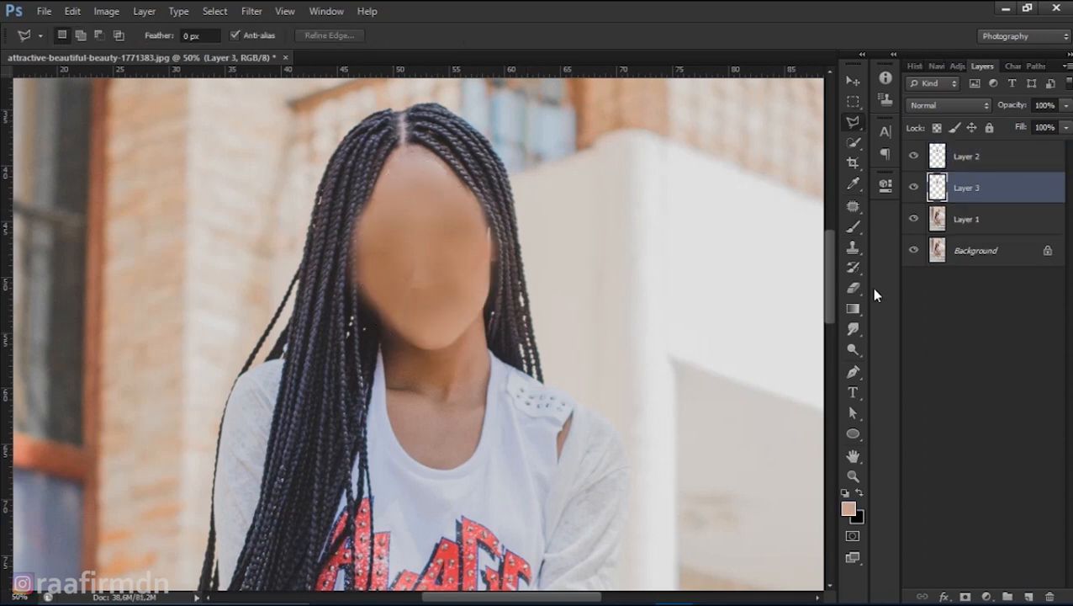
- Duplicate Layer 2, hide the original and delete Layer 3
click(935, 158)
key(ctrl+j)
click(914, 184)
click(968, 218)
key(Delete)
- Stretch the painted face on Layer 2 copy down over the torso with the Liquify filter
key(v)
key(ctrl+shift+x)
scroll(426, 186, up, 5)
scroll(367, 263, down, 2)
scroll(391, 144, down, 1)
mouse_move(444, 264)
mouse_down()
mouse_move(412, 522)
mouse_move(480, 340)
mouse_move(479, 352)
mouse_move(480, 279)
mouse_move(429, 528)
mouse_up()
click(946, 44)
scroll(434, 353, down, 2)
scroll(443, 317, up, 3)
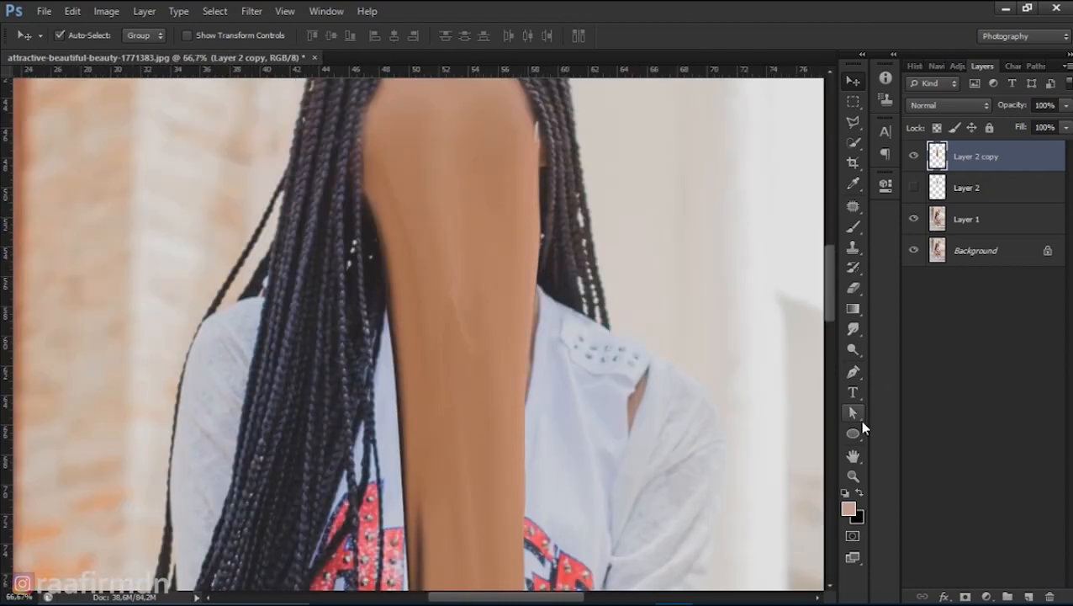
- Smudge the stretched skin smooth from the forehead down to its lower end, at 50% strength
click(853, 329)
scroll(403, 291, up, 3)
mouse_move(463, 275)
mouse_down()
mouse_move(488, 237)
mouse_move(473, 271)
mouse_move(504, 303)
mouse_move(441, 252)
mouse_up()
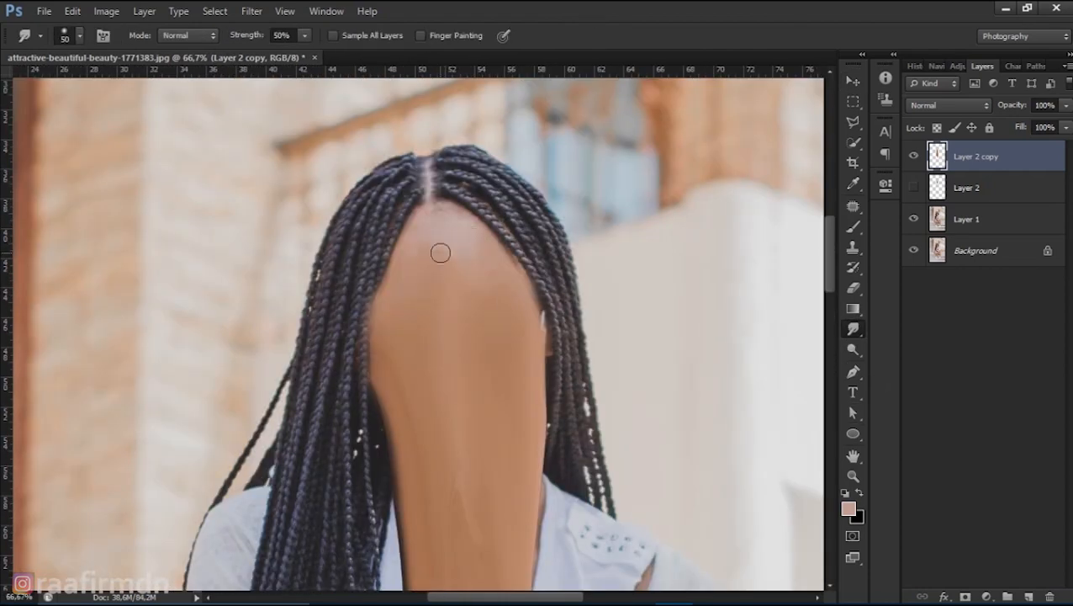
drag(510, 382, 467, 237)
drag(420, 156, 427, 390)
drag(425, 198, 475, 370)
key(ctrl+minus)
key(ctrl+minus)
key(ctrl+minus)
scroll(495, 320, up, 5)
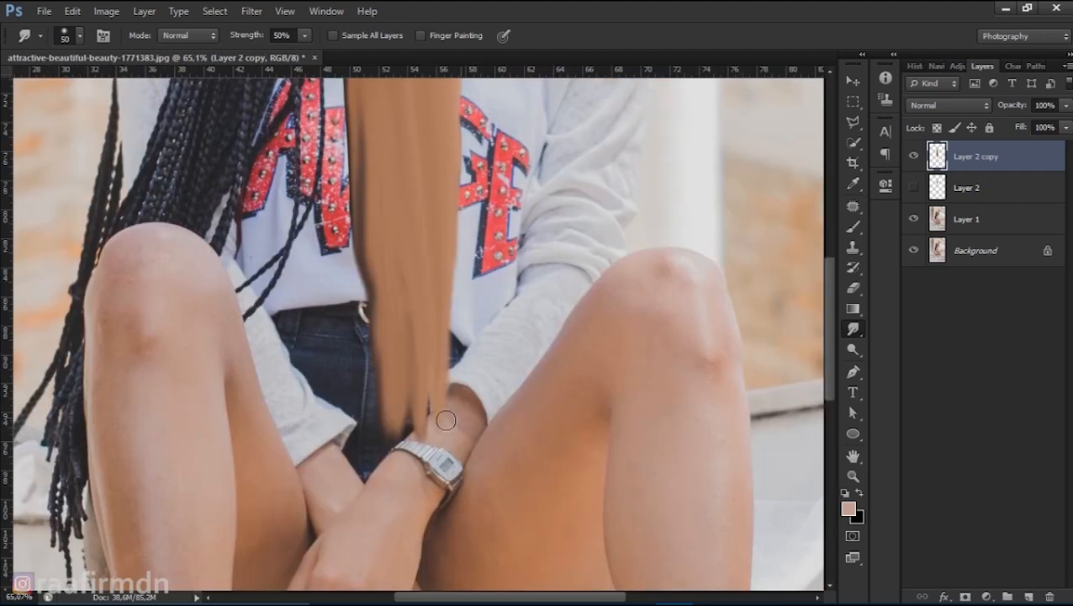
- Add a new layer and paint a pale aqua vertical stripe on the stretched skin over the chest
key(ctrl+shift+alt+n)
scroll(432, 257, down, 2)
drag(437, 193, 446, 364)
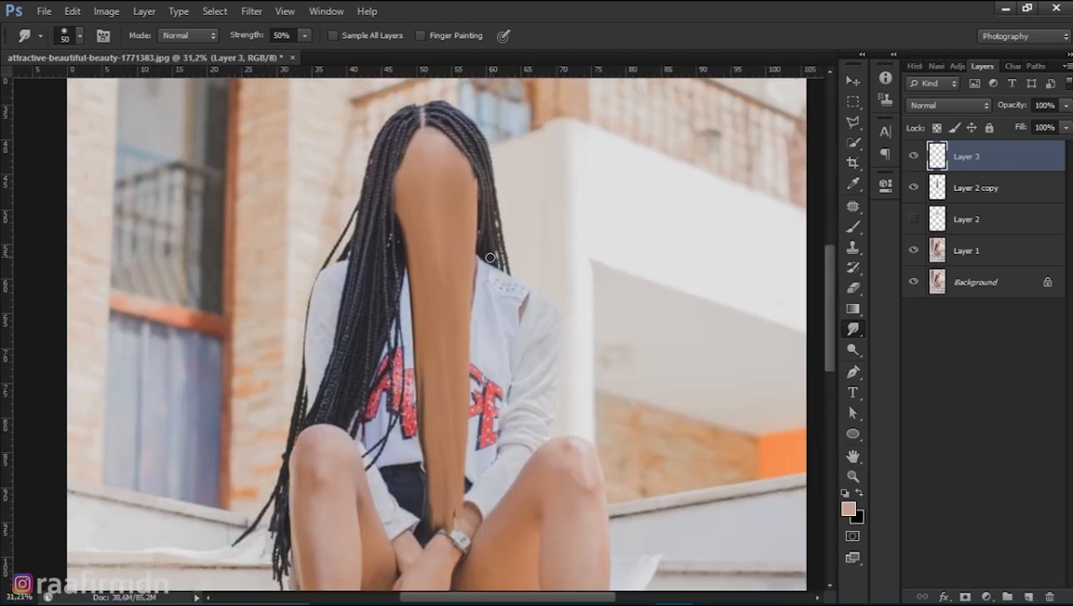
key(b)
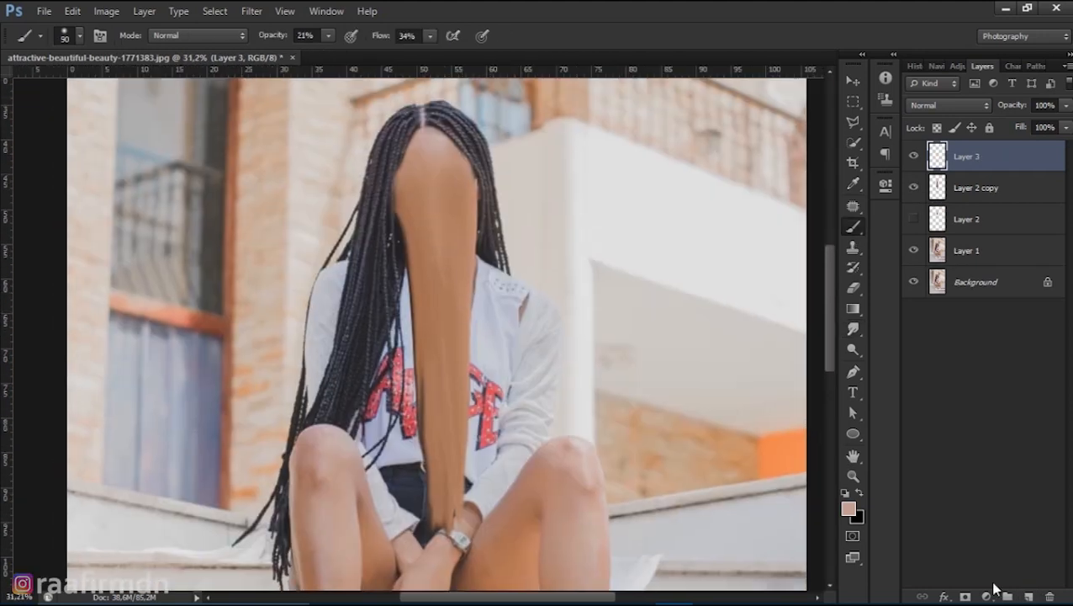
click(851, 509)
click(736, 252)
click(582, 153)
click(879, 144)
drag(424, 301, 424, 340)
- Paint a pink stripe and a lavender stripe beside the aqua one
click(849, 508)
click(735, 180)
click(871, 144)
drag(439, 303, 440, 341)
click(850, 508)
drag(736, 181, 737, 225)
click(879, 143)
drag(456, 346, 455, 300)
- Add magenta paint along the edge of the stripes and a bright cyan patch below them
click(850, 508)
click(735, 156)
click(879, 144)
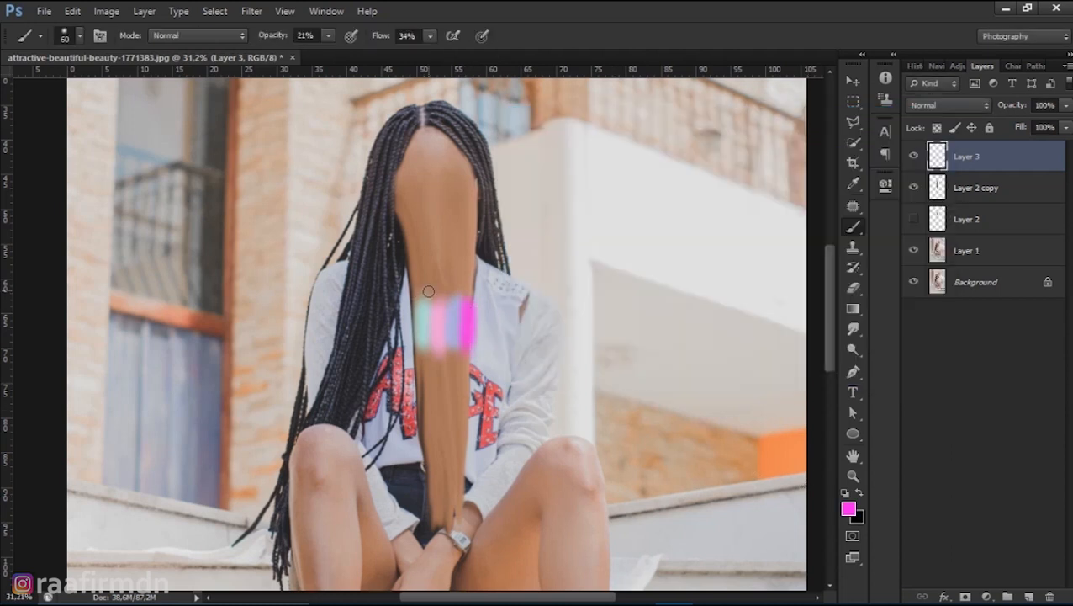
click(849, 508)
click(735, 267)
click(879, 143)
drag(439, 395, 444, 362)
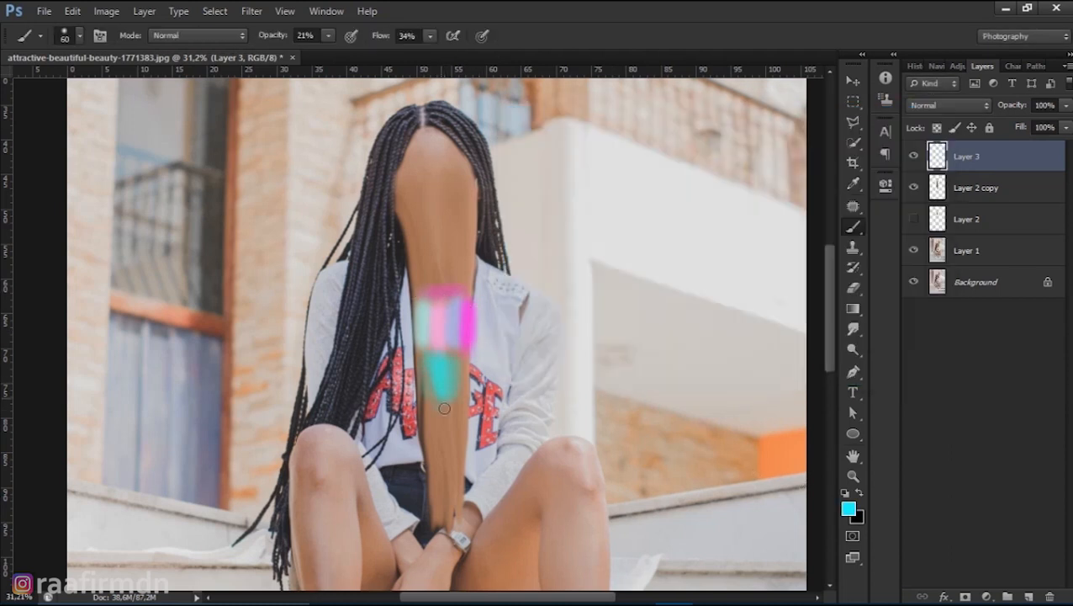
- Swirl the coloured stripes on Layer 3 together with the Liquify filter
click(251, 11)
click(347, 116)
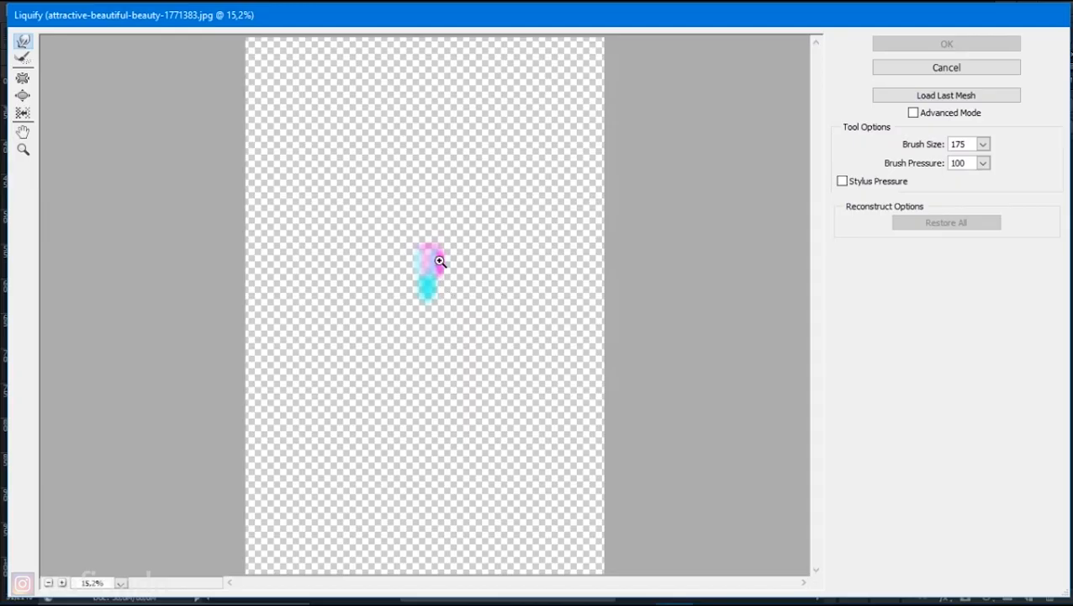
scroll(439, 259, up, 1)
mouse_move(441, 259)
mouse_down()
mouse_move(453, 302)
mouse_move(396, 280)
mouse_move(458, 426)
mouse_move(354, 412)
mouse_move(331, 420)
mouse_move(427, 436)
mouse_move(410, 427)
mouse_move(449, 361)
mouse_move(454, 259)
mouse_move(420, 313)
mouse_move(378, 464)
mouse_move(470, 291)
mouse_move(382, 427)
mouse_move(394, 435)
mouse_move(465, 393)
mouse_move(410, 386)
mouse_move(372, 319)
mouse_move(411, 445)
mouse_move(422, 300)
mouse_move(390, 360)
mouse_move(456, 302)
mouse_move(439, 361)
mouse_move(445, 327)
mouse_up()
click(950, 42)
scroll(475, 365, up, 2)
- Copy the swirled colours from a rectangular selection to a new layer and hide Layer 3
key(v)
key(m)
drag(379, 222, 476, 432)
key(ctrl+j)
click(914, 187)
- Delete the colour on Layer 4 that spills outside the stretched skin, and clear the selection
drag(369, 241, 371, 370)
drag(371, 408, 371, 413)
drag(391, 439, 311, 269)
mouse_move(391, 425)
mouse_down()
mouse_move(363, 320)
mouse_move(306, 210)
mouse_up()
key(Delete)
key(ctrl+d)
- Smudge the colours on Layer 4 up into the face and down along the stretched skin
key(b)
click(853, 328)
drag(394, 259, 379, 189)
mouse_move(391, 391)
mouse_down()
mouse_move(408, 459)
mouse_move(369, 175)
mouse_up()
drag(450, 301, 440, 437)
drag(412, 396, 417, 446)
drag(458, 399, 459, 446)
- Smudge the teal paint on Layer 4 down to the end of the stretched skin above the wrist
scroll(413, 413, up, 5)
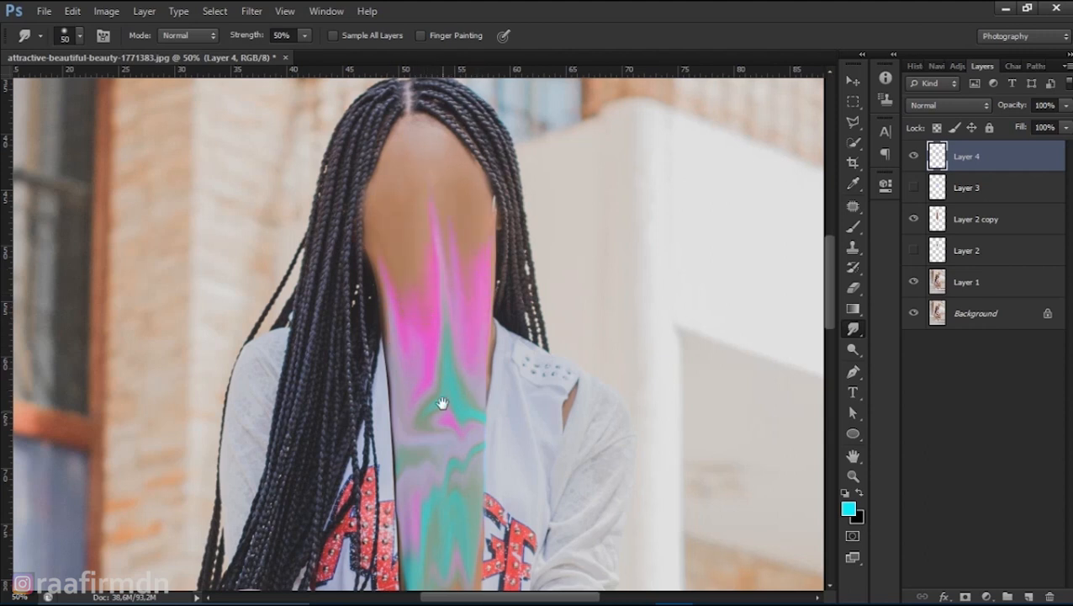
scroll(442, 403, down, 12)
mouse_move(426, 231)
mouse_down()
mouse_move(423, 372)
mouse_move(404, 201)
mouse_move(415, 330)
mouse_up()
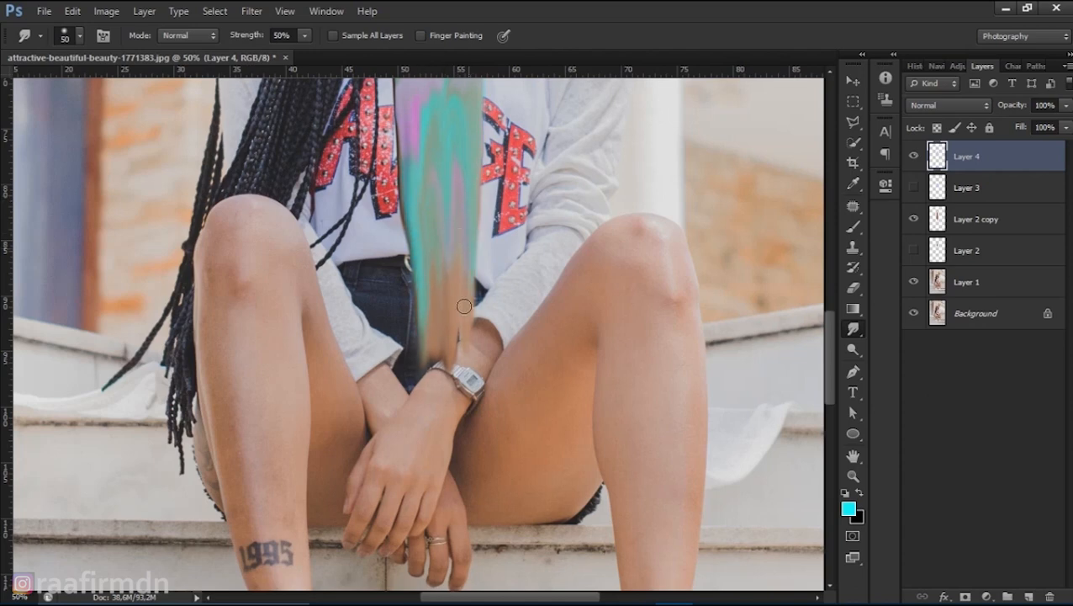
scroll(451, 373, up, 10)
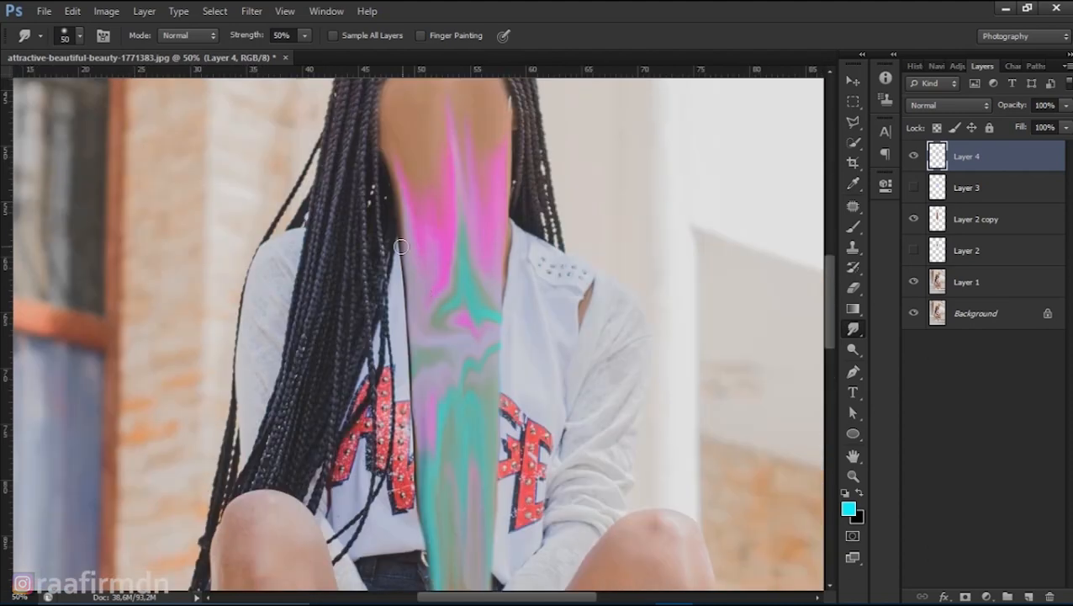
scroll(417, 257, down, 6)
scroll(458, 466, down, 6)
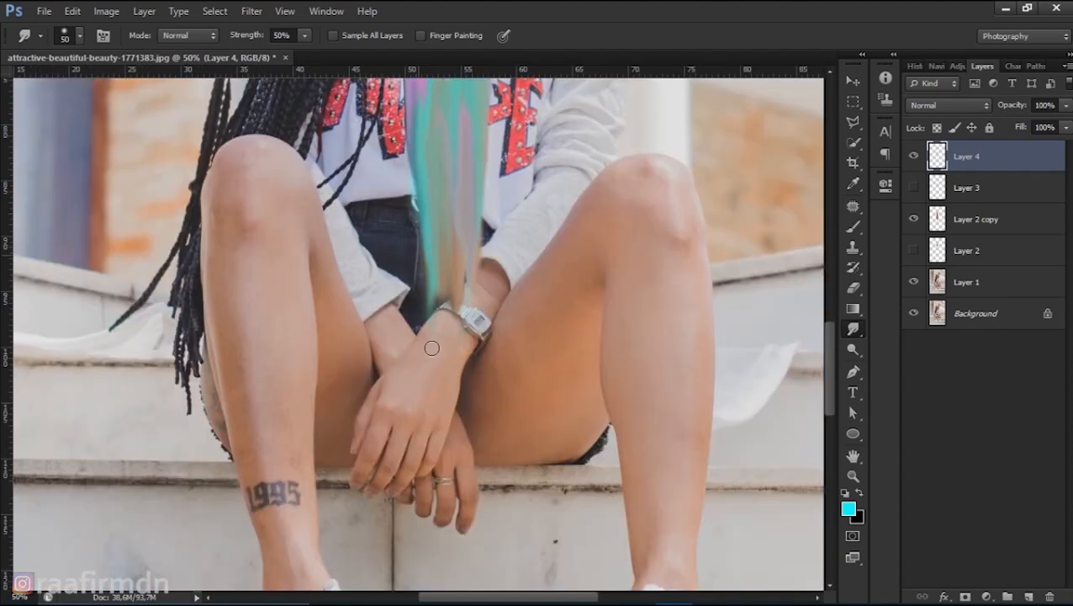
- Smudge the skin on Layer 2 copy down over the wrist and the back of the hand
key(alt+[)
mouse_move(445, 288)
mouse_down()
mouse_move(441, 354)
mouse_move(443, 344)
mouse_up()
drag(443, 260, 445, 371)
scroll(447, 354, down, 4)
drag(450, 213, 442, 303)
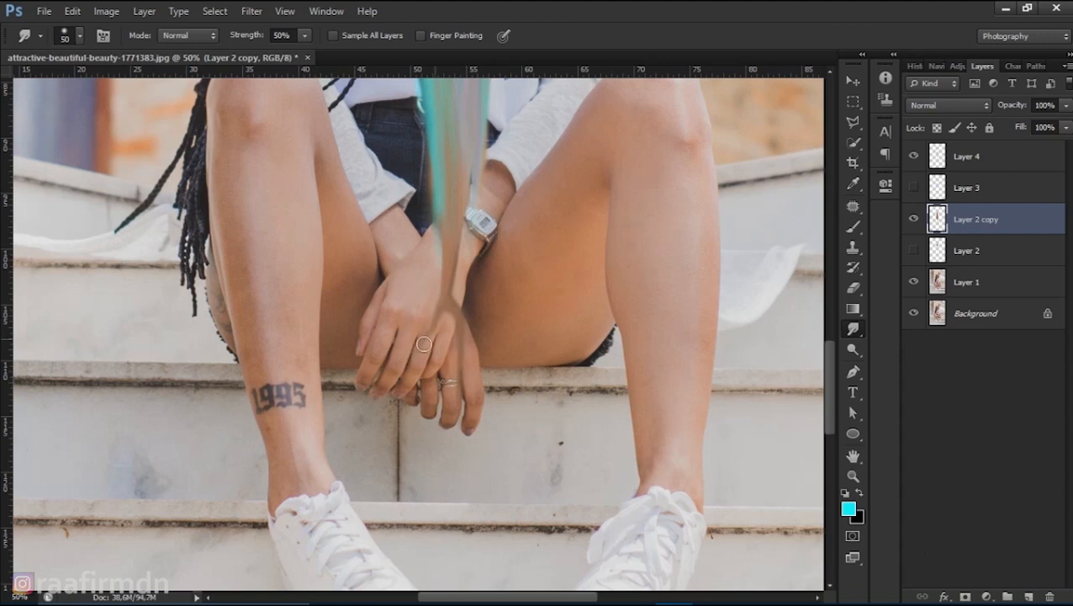
drag(436, 226, 433, 312)
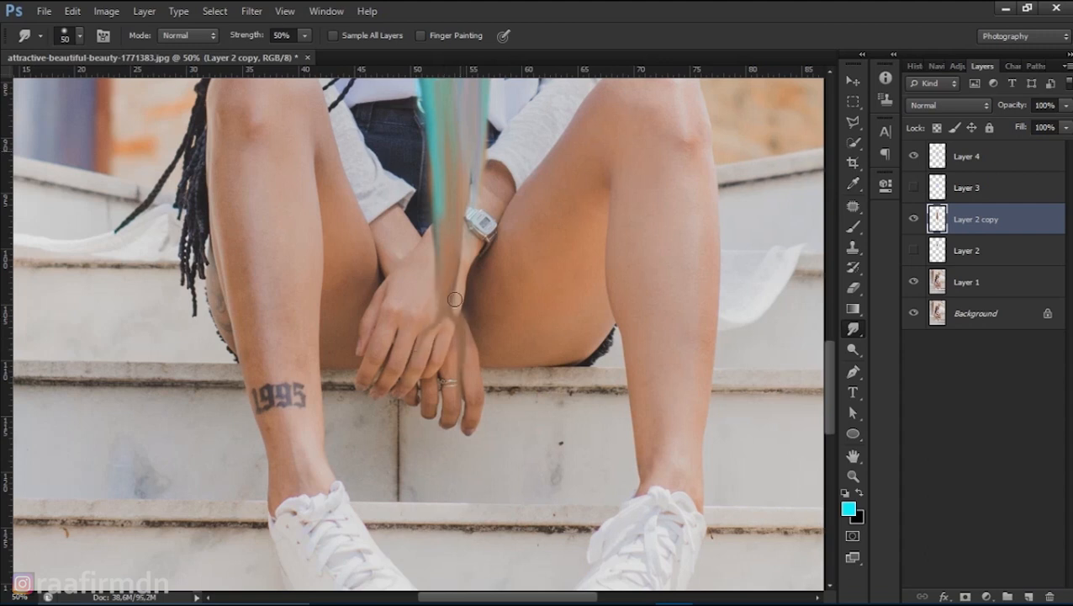
- Extend the skin on Layer 2 copy as a thin drip past the fingers to the stair edge
scroll(456, 392, up, 3)
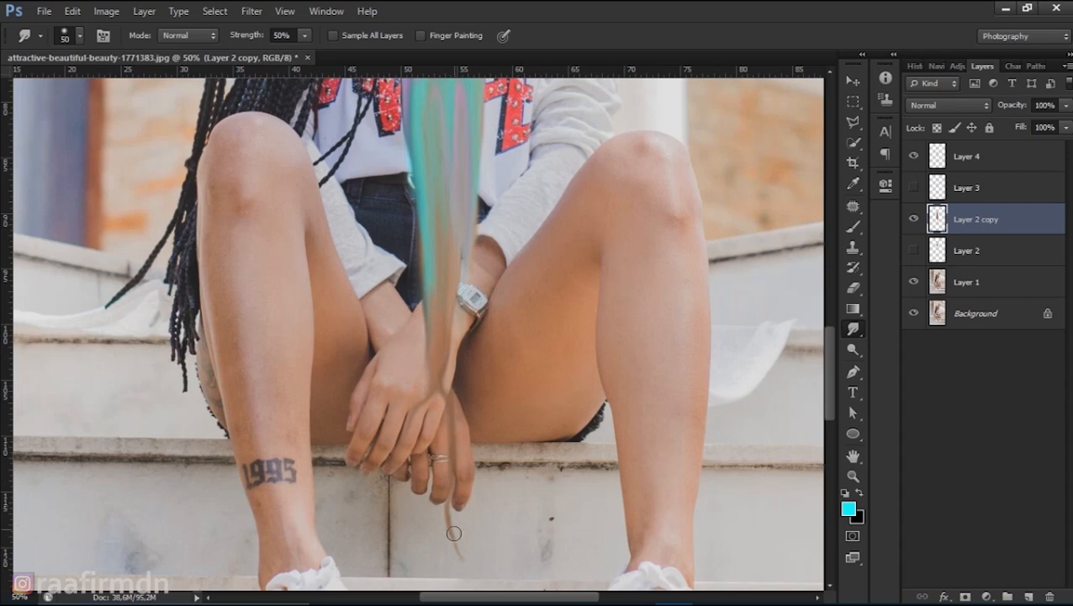
scroll(461, 555, down, 3)
drag(448, 435, 452, 496)
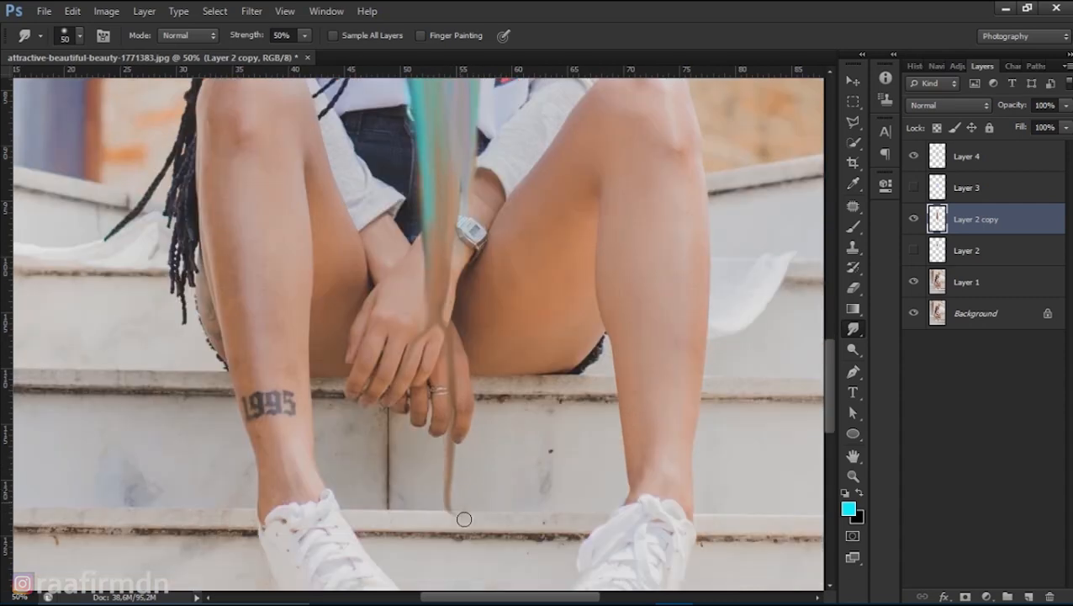
drag(559, 231, 544, 356)
scroll(434, 353, down, 3)
scroll(438, 337, up, 2)
- Copy a rectangular section of Layer 4 to a new layer and move it down over the drip and fingers
click(971, 168)
key(m)
key(ctrl+j)
key(v)
drag(401, 324, 442, 165)
drag(437, 160, 455, 403)
scroll(488, 336, up, 5)
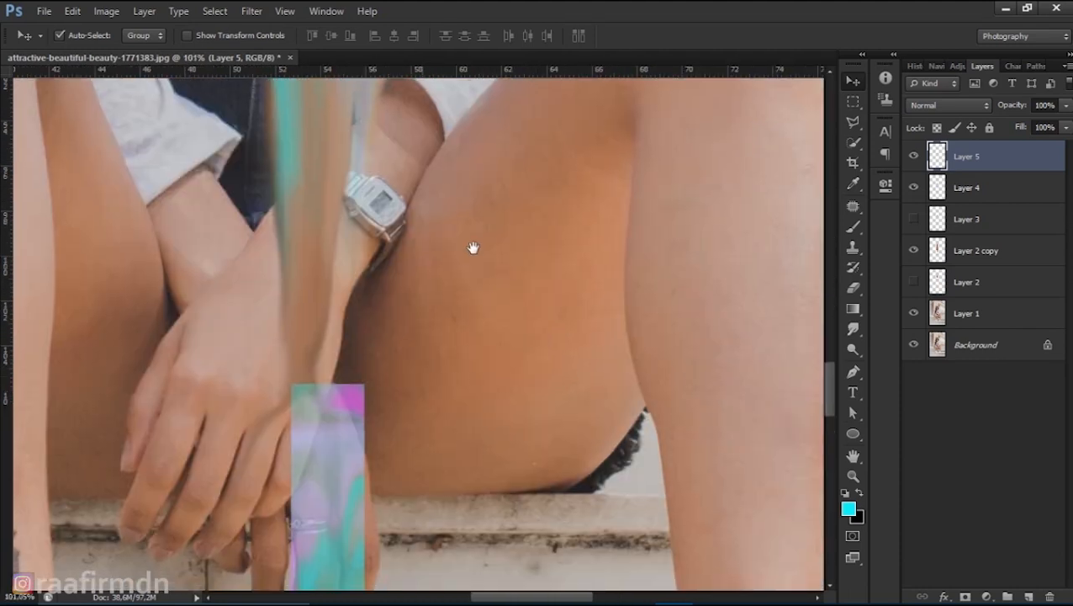
drag(392, 539, 471, 284)
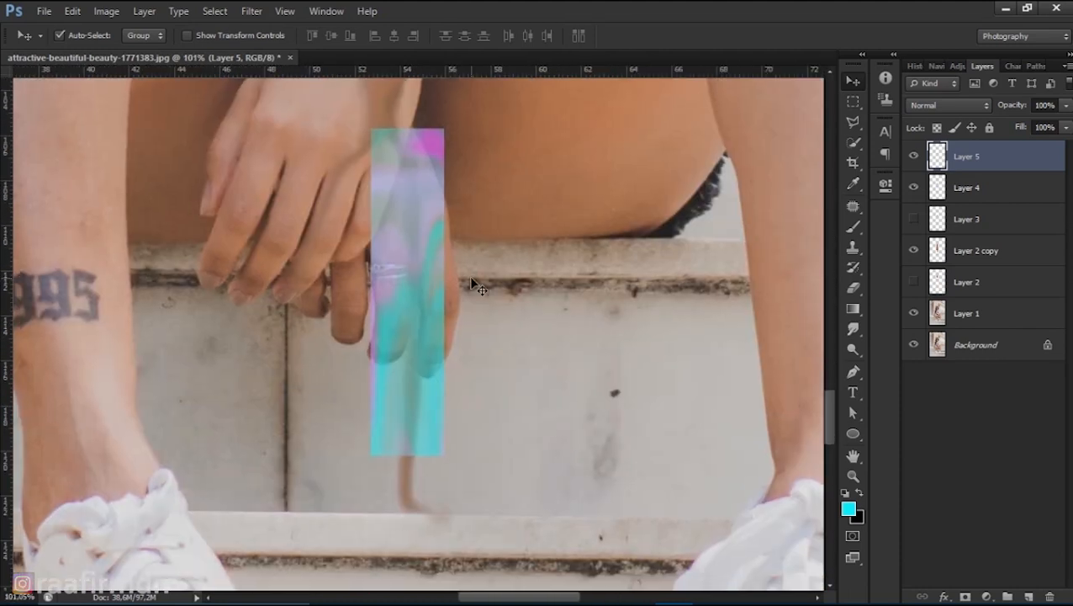
drag(409, 289, 416, 344)
- Copy a narrow vertical strip of the moved colour block to a new layer and delete Layer 5
key(m)
drag(392, 178, 430, 519)
key(ctrl+j)
click(950, 193)
key(Delete)
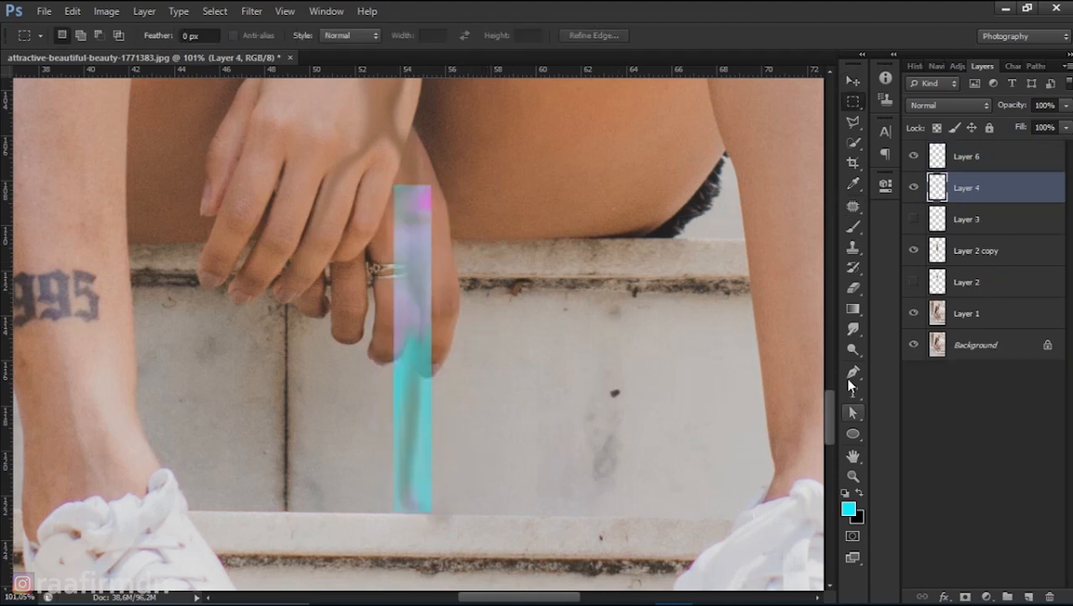
- Smudge the coloured strip on Layer 6 into a thin drip running over the stair edge
click(853, 329)
click(955, 160)
mouse_move(414, 196)
mouse_down()
mouse_move(431, 163)
mouse_move(389, 233)
mouse_move(397, 354)
mouse_up()
drag(434, 226, 421, 370)
drag(390, 427, 394, 370)
drag(486, 499, 475, 396)
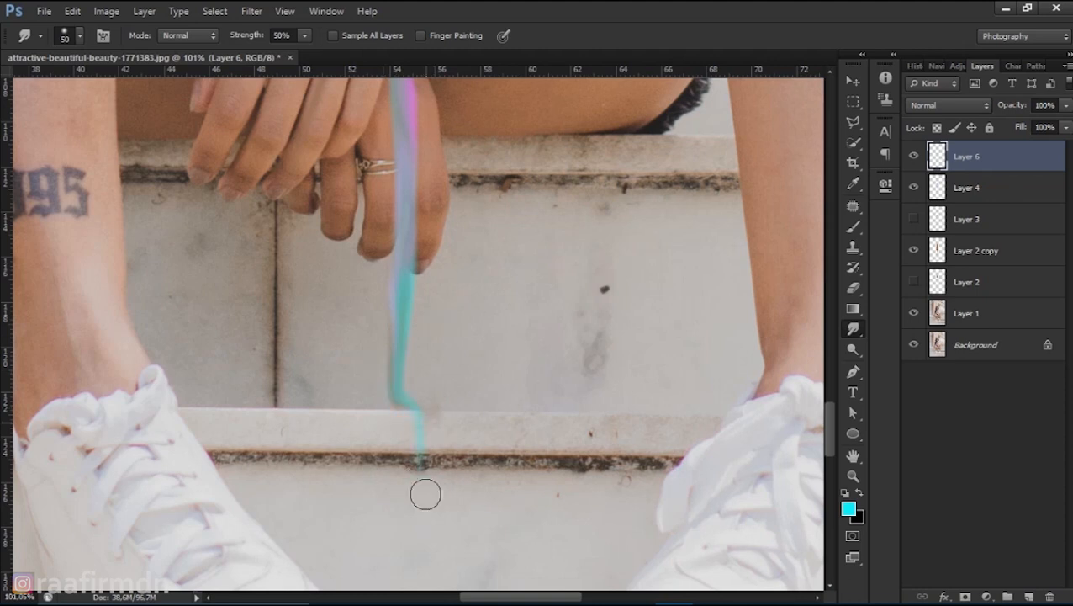
drag(394, 181, 429, 302)
drag(421, 227, 412, 353)
- Refine the skin drip around the fingers on Layer 2 copy with a size 35 smudge brush
ctrl+click(422, 158)
scroll(418, 437, down, 3)
drag(430, 275, 458, 486)
drag(460, 263, 464, 386)
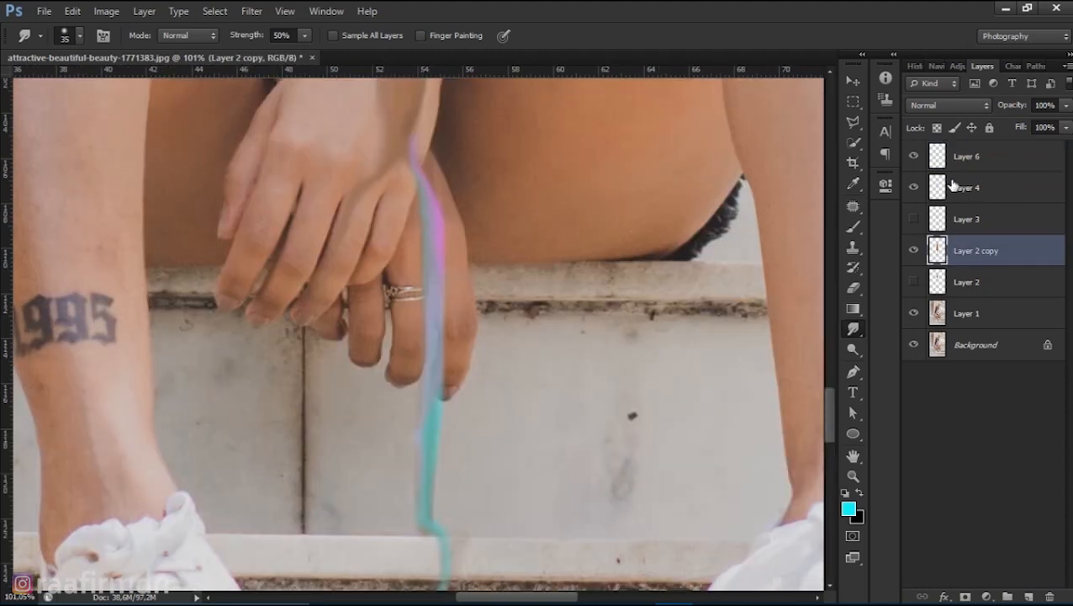
- Smudge the pink on Layer 6 up toward the wrist and out along the fingers
click(954, 158)
drag(462, 216, 463, 351)
drag(429, 282, 424, 236)
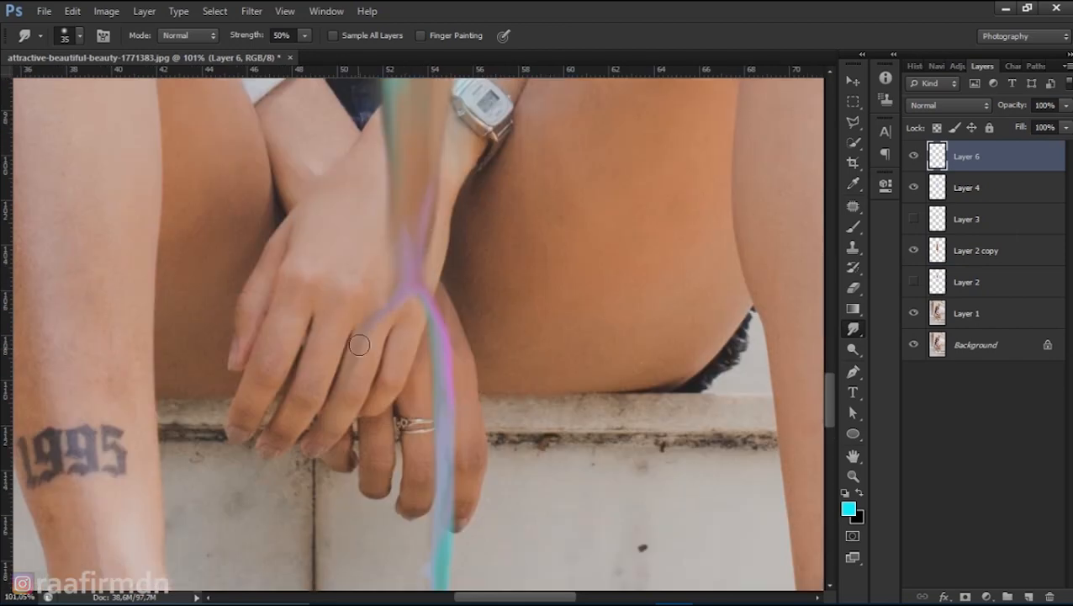
scroll(424, 199, up, 2)
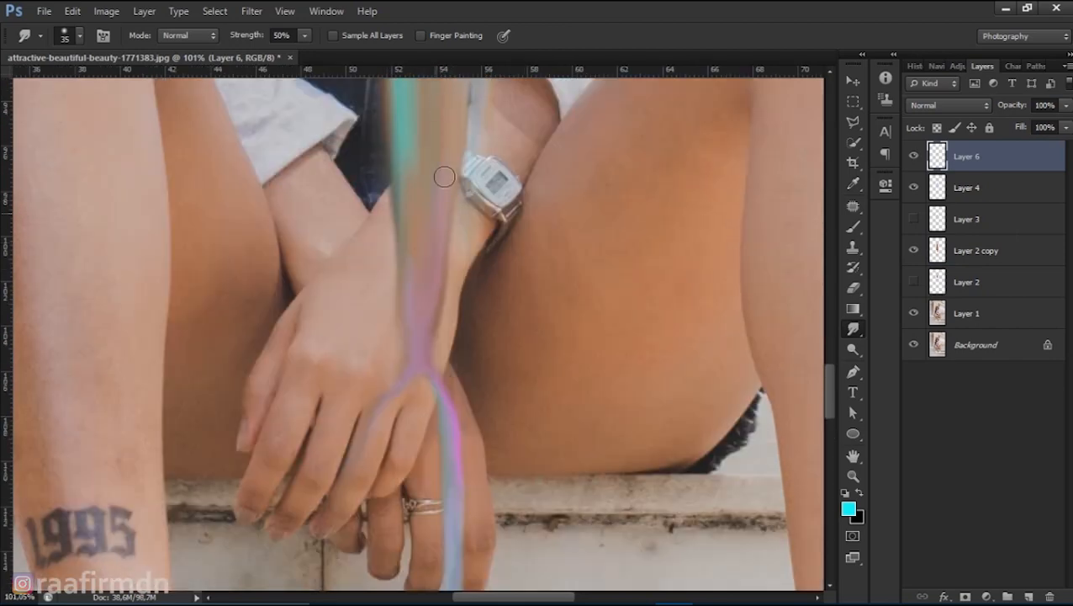
drag(444, 176, 365, 258)
drag(474, 297, 520, 304)
key(m)
drag(329, 277, 382, 434)
key(ctrl+d)
- Show Layer 3, move its colourful paint blob off the shirt to the empty area beside the figure and enlarge it
click(913, 219)
click(967, 222)
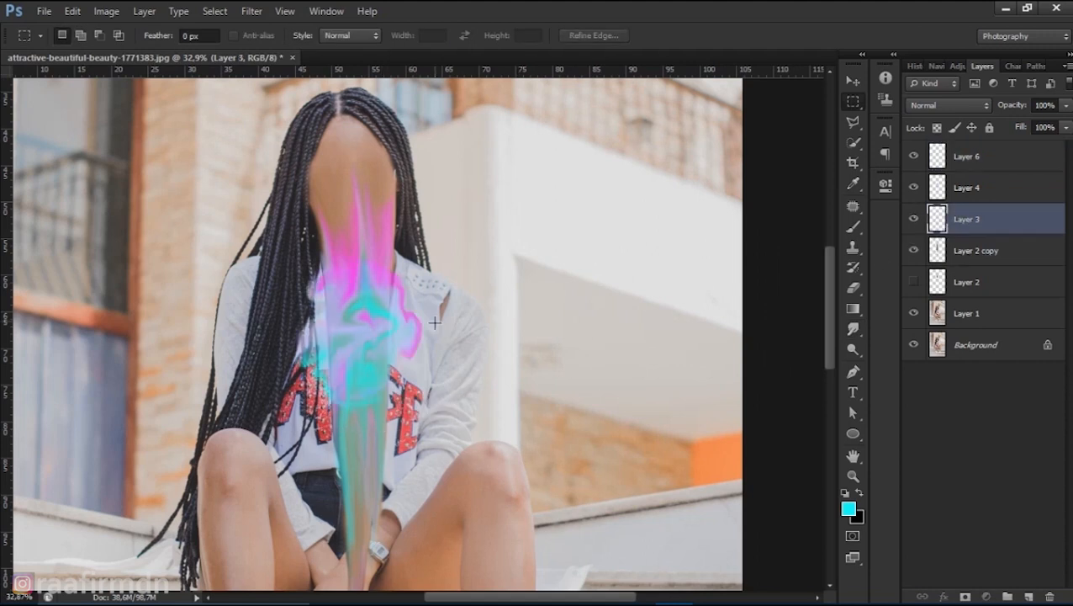
key(v)
drag(433, 335, 608, 294)
key(m)
key(ctrl+t)
drag(601, 210, 686, 99)
key(Return)
mouse_move(524, 135)
mouse_down()
mouse_move(605, 346)
mouse_move(650, 338)
mouse_up()
key(ctrl+d)
key(shift+r)
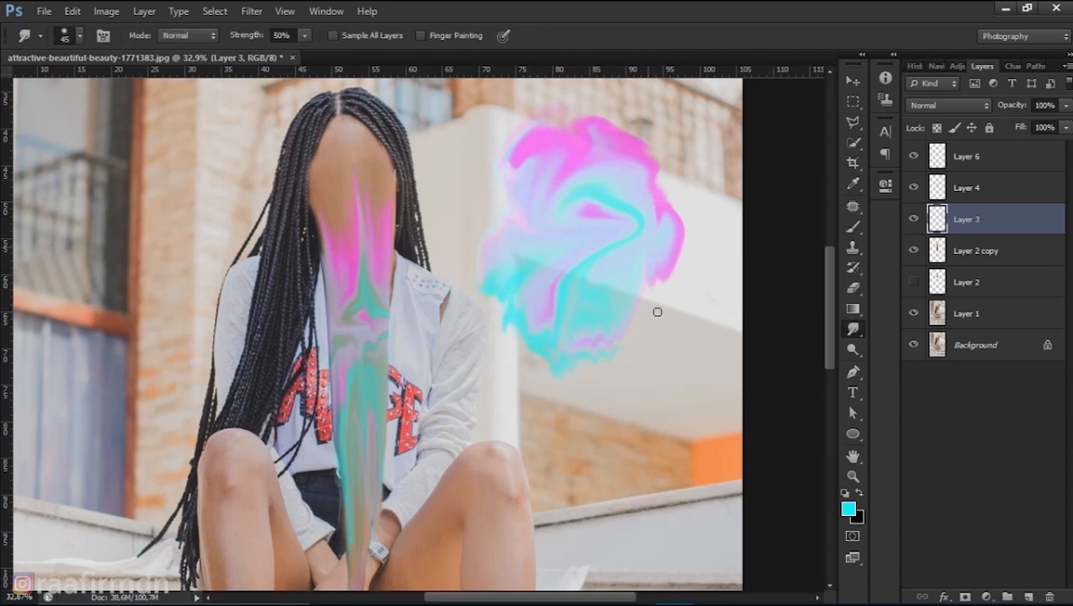
- Copy a rectangular piece of the Layer 3 paint blob to a new layer, shift it sideways, and hide both layers
key(m)
drag(506, 130, 658, 351)
key(ctrl+j)
click(914, 251)
key(v)
drag(575, 271, 630, 257)
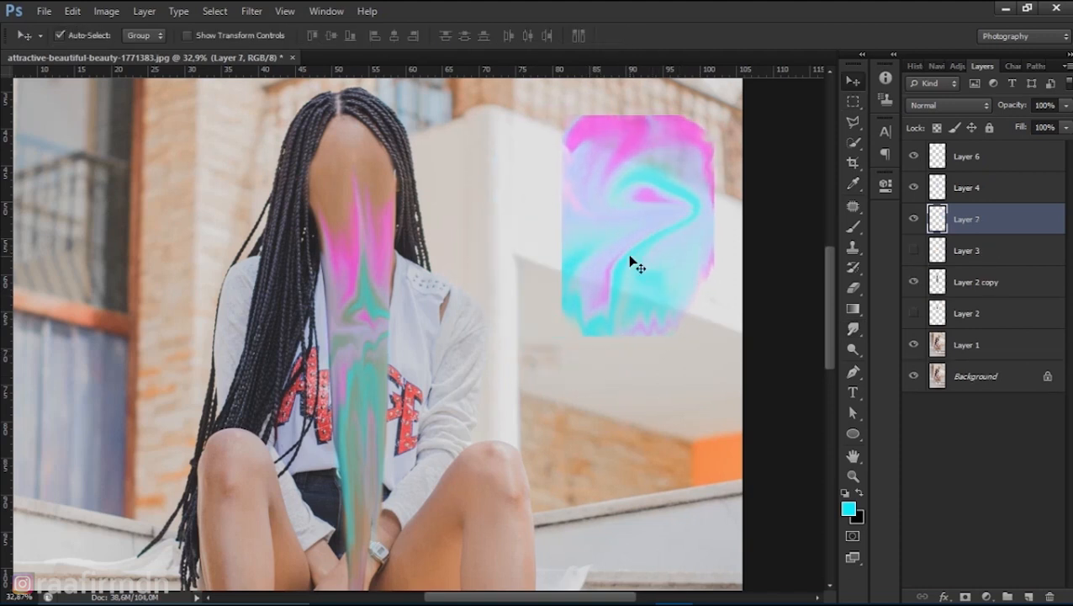
click(914, 219)
- Try out blend modes on Layer 4 and set it to Lighten at 61% opacity
click(967, 188)
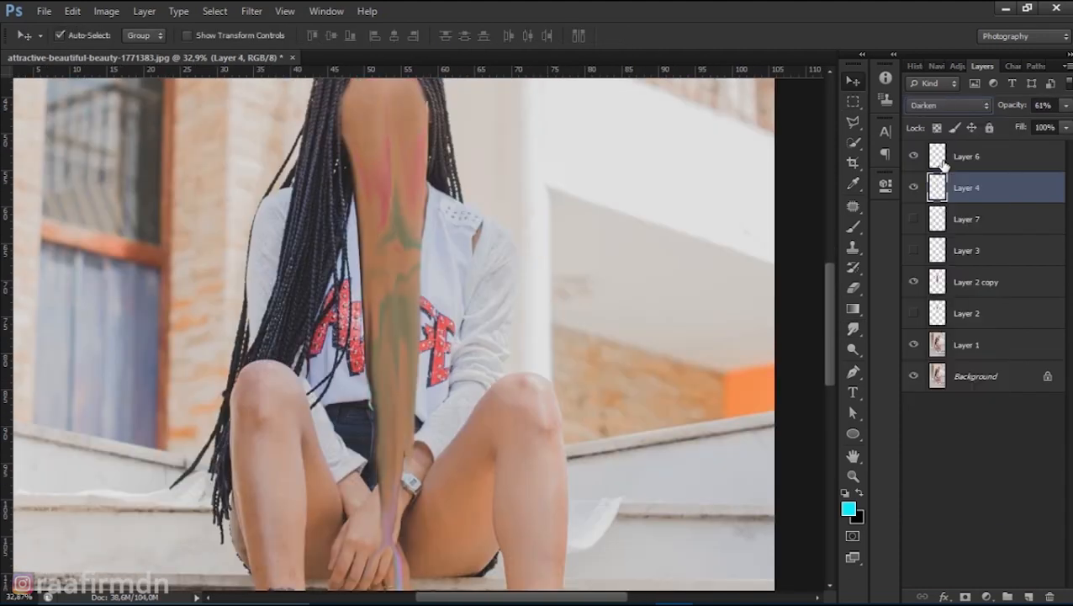
key(Down)
key(Down)
key(Down)
key(Down)
key(Down)
key(Down)
key(Down)
key(Down)
key(Down)
key(Down)
key(Down)
key(Down)
key(Down)
key(Down)
key(Down)
key(Down)
key(Down)
key(Down)
key(Down)
key(Down)
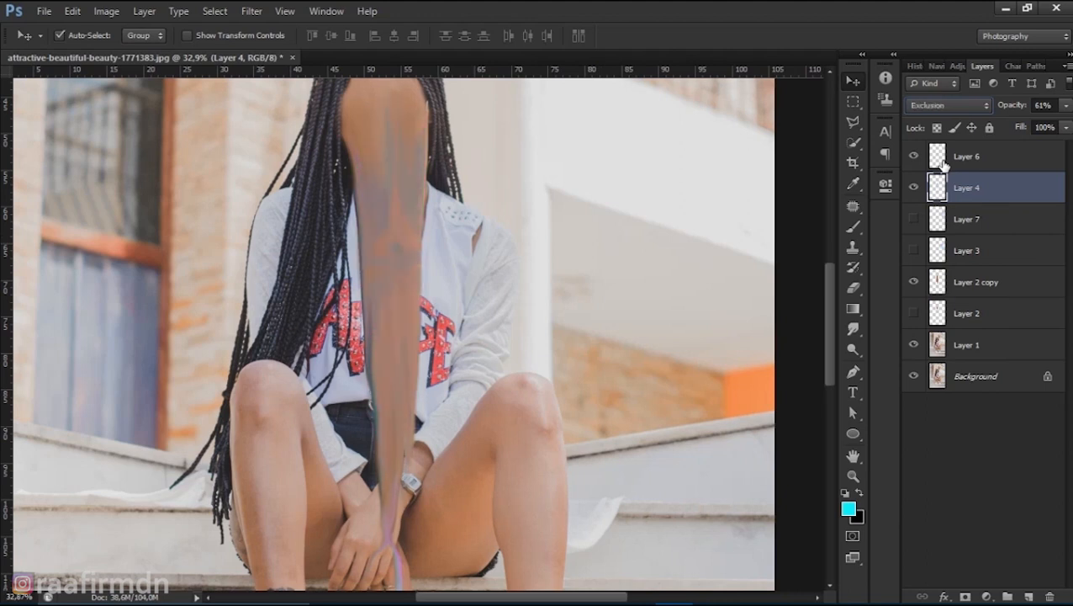
key(Up)
key(Up)
key(Up)
key(Up)
key(Up)
key(Up)
key(Up)
key(Up)
key(Up)
key(Up)
key(Up)
key(Up)
key(Up)
key(Up)
key(Up)
key(Up)
key(Up)
key(Up)
key(Up)
key(Up)
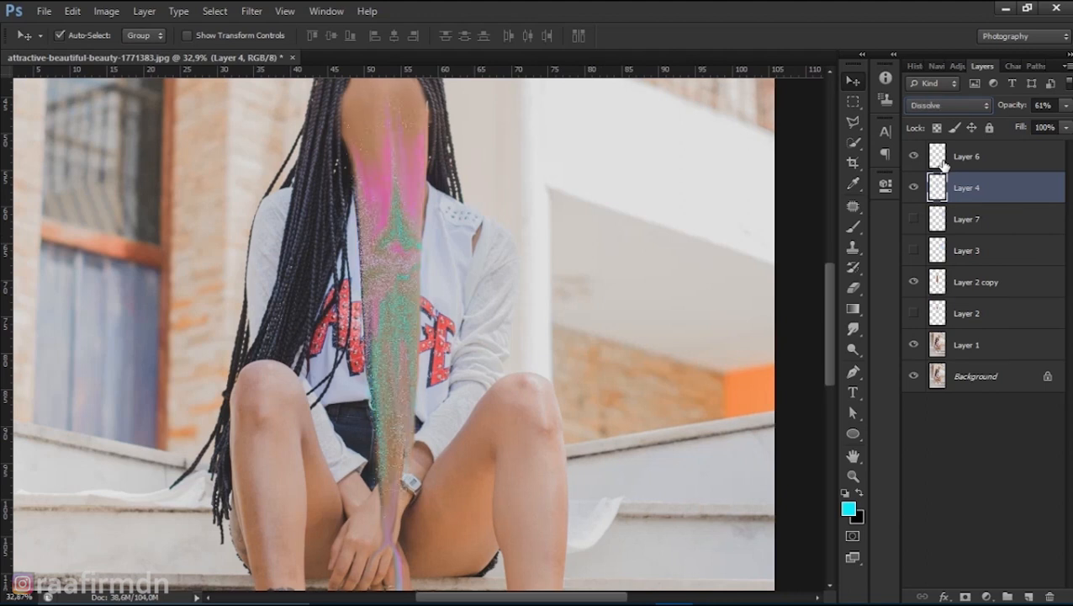
key(Down)
key(Down)
key(Down)
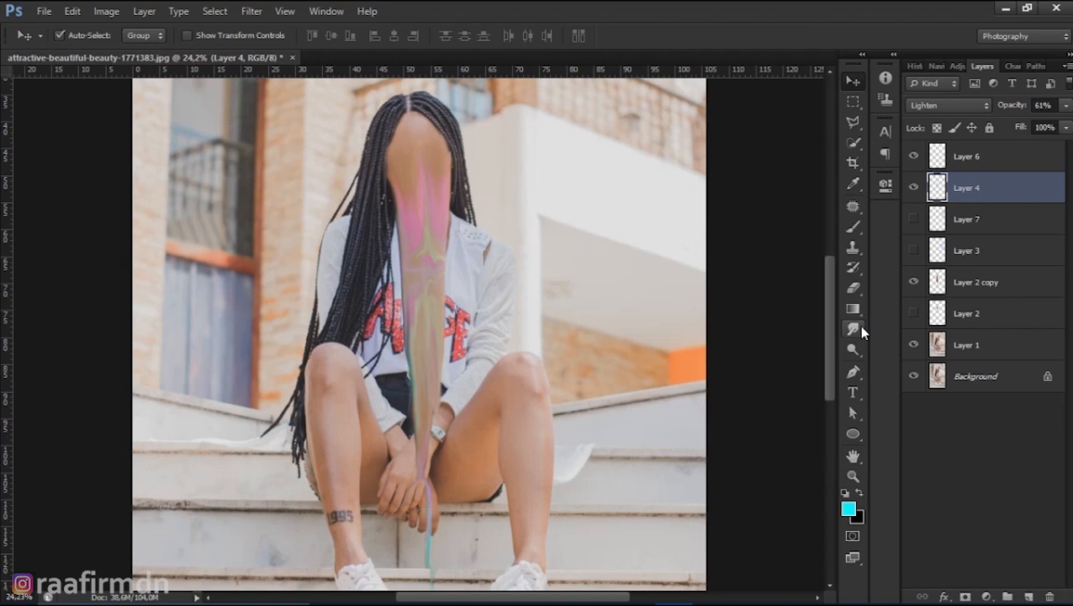
- Add a new layer named "shadow" directly above Layer 2
click(860, 328)
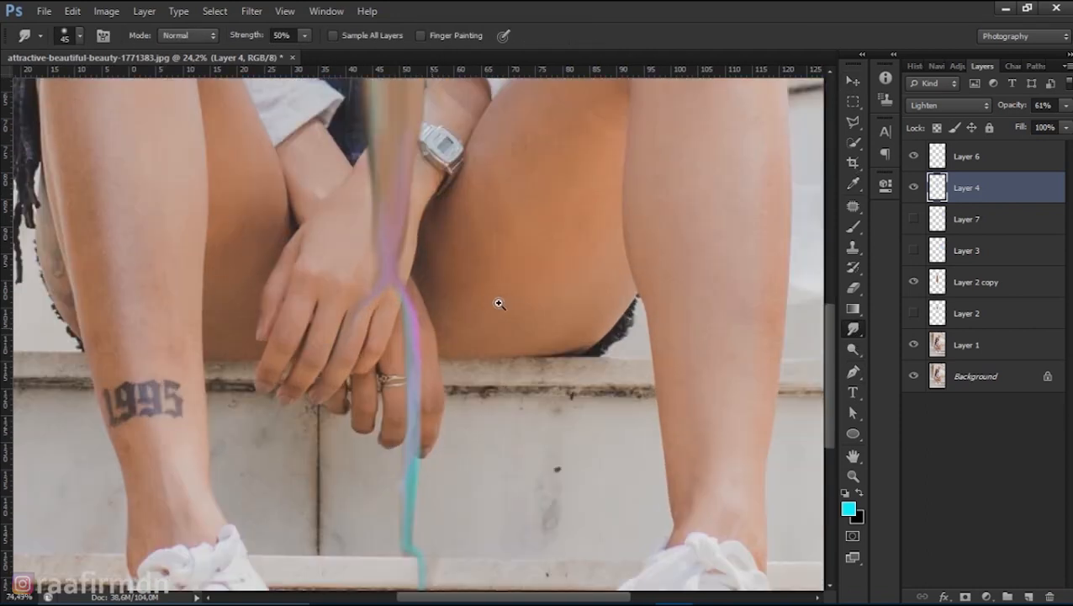
click(967, 313)
click(1008, 596)
double_click(968, 313)
text(shadow)
key(Return)
- Paint a soft black shadow along the drip's edge on the hand and its finger branch with an 18% opacity, 27% flow brush
key(bracketright)
key(b)
key(x)
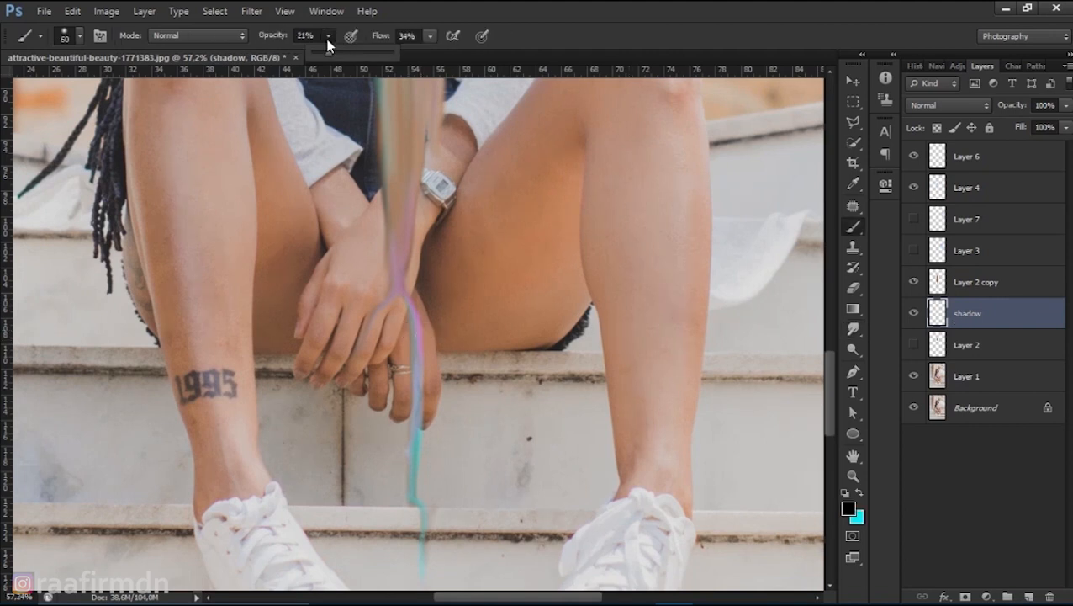
scroll(455, 312, up, 3)
mouse_move(408, 273)
mouse_down()
mouse_move(367, 155)
mouse_move(407, 261)
mouse_up()
key(bracketleft)
key(bracketleft)
key(bracketleft)
key(bracketleft)
key(bracketleft)
key(bracketleft)
drag(403, 341, 364, 402)
drag(392, 360, 333, 442)
key(bracketleft)
key(bracketleft)
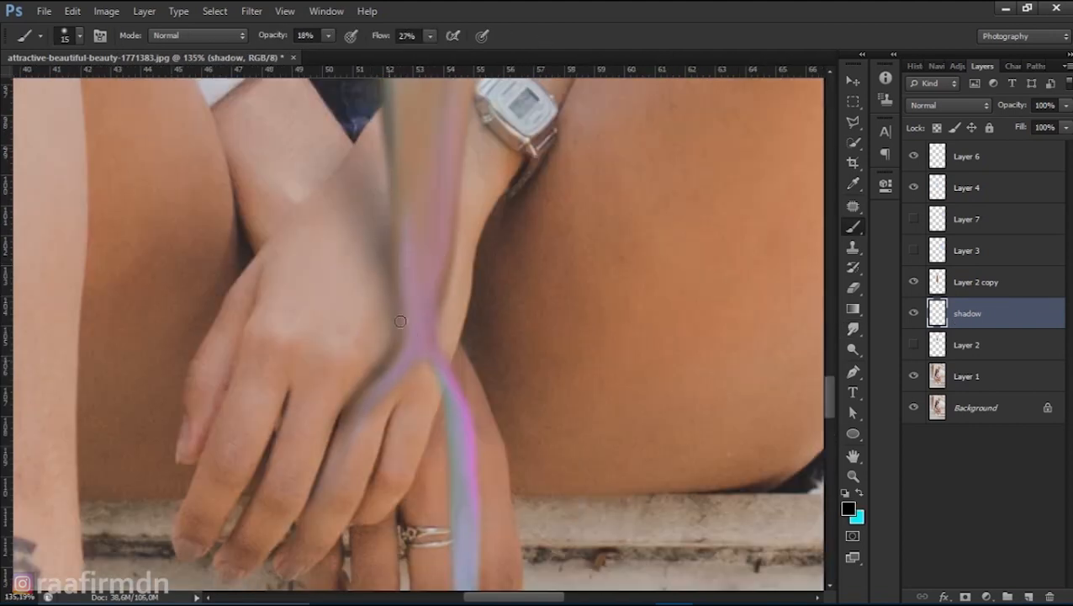
- Deepen the drip's shadow below its fork and down over the fingers with a size 15 to 20 brush
drag(432, 364, 429, 442)
drag(443, 444, 421, 249)
key(x)
key(bracketright)
key(x)
mouse_move(414, 290)
mouse_down()
mouse_move(432, 441)
mouse_move(423, 538)
mouse_up()
drag(424, 358, 412, 255)
scroll(454, 277, down, 5)
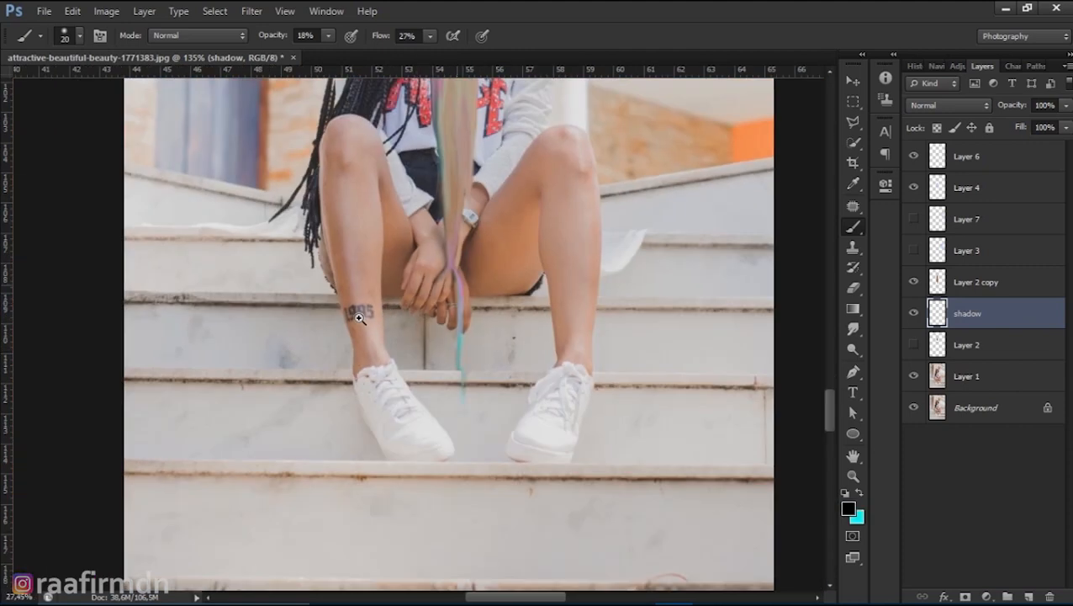
- Extend the shadow beside the lower drip against the stair and lower the shadow layer's opacity to 76%
scroll(455, 320, up, 3)
drag(461, 299, 447, 418)
key(bracketright)
key(bracketright)
click(1066, 105)
drag(1066, 124, 1043, 129)
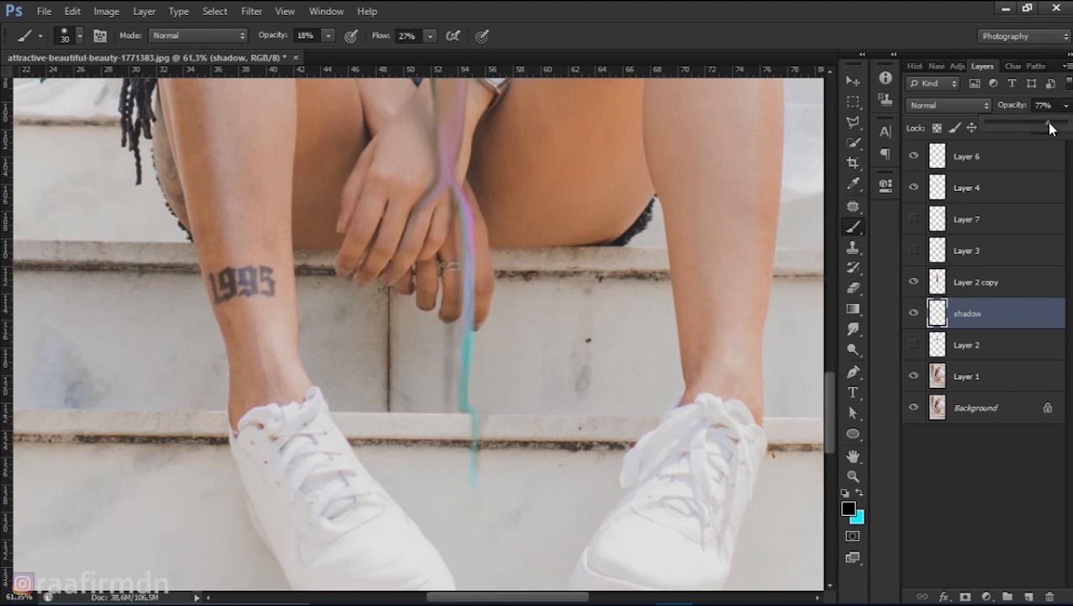
- Add a mask to the shadow layer and soften the shadow around the hand with a size 40 brush at 11% opacity, 22% flow
click(965, 594)
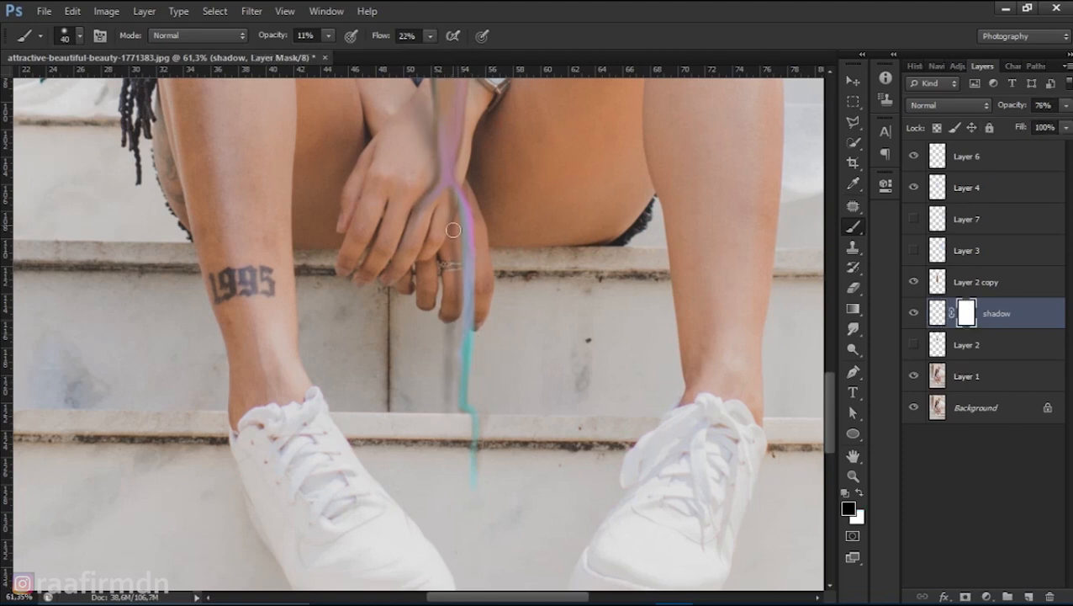
drag(443, 135, 456, 220)
drag(500, 412, 395, 412)
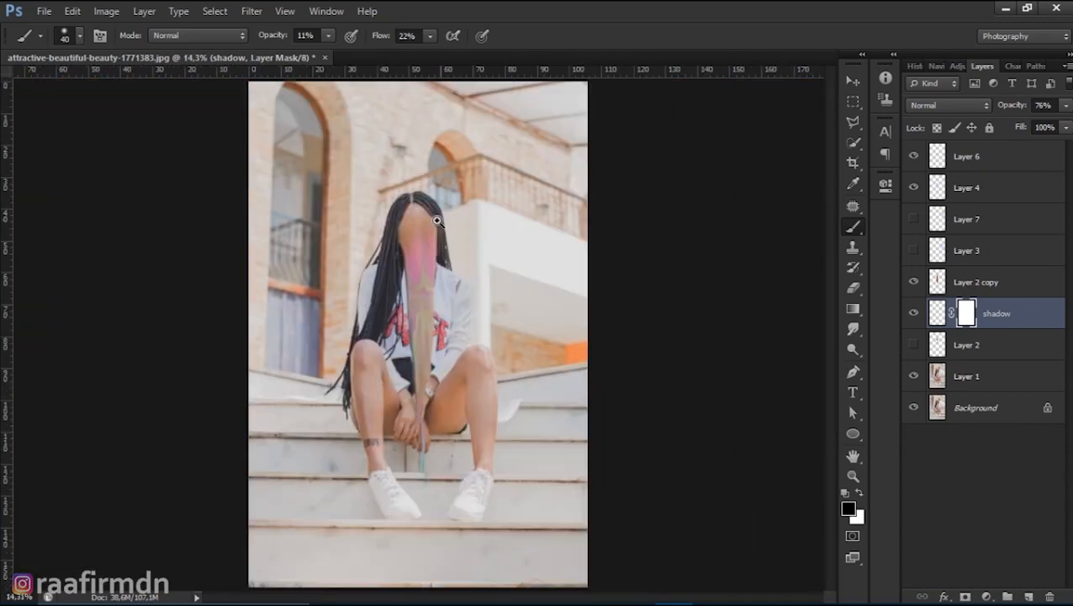
drag(427, 208, 556, 208)
click(985, 158)
key(ctrl+alt+shift+n)
key(ctrl+z)
- Compare the face without Layer 2 copy, add a mask to that layer and paint along the hair edge at 100% brush opacity and flow
click(914, 282)
drag(614, 361, 638, 362)
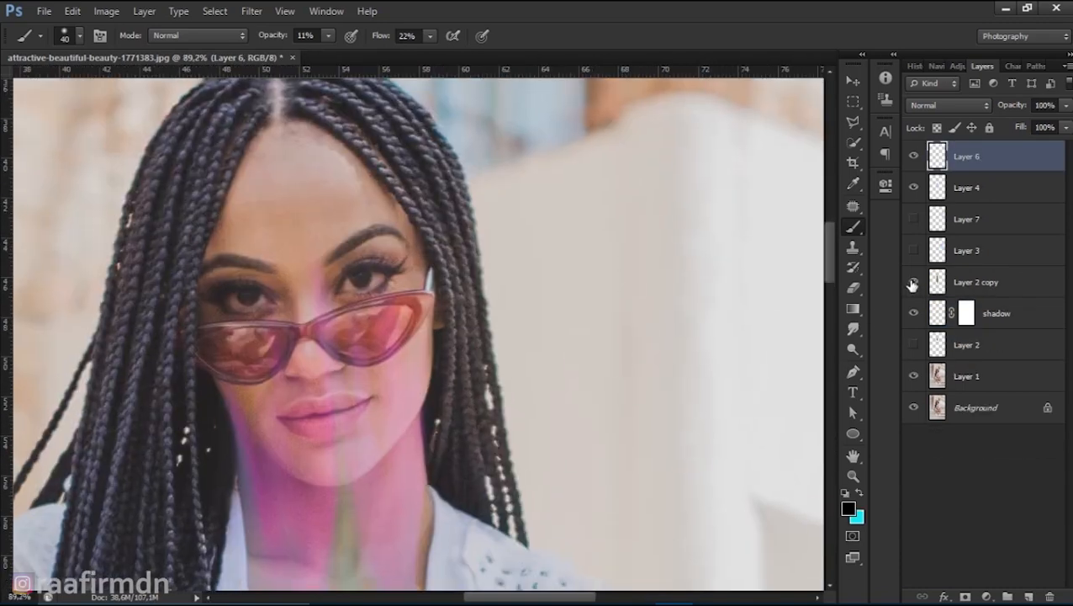
click(913, 282)
click(955, 282)
click(965, 597)
click(328, 35)
drag(323, 53, 508, 53)
click(429, 37)
drag(189, 358, 180, 273)
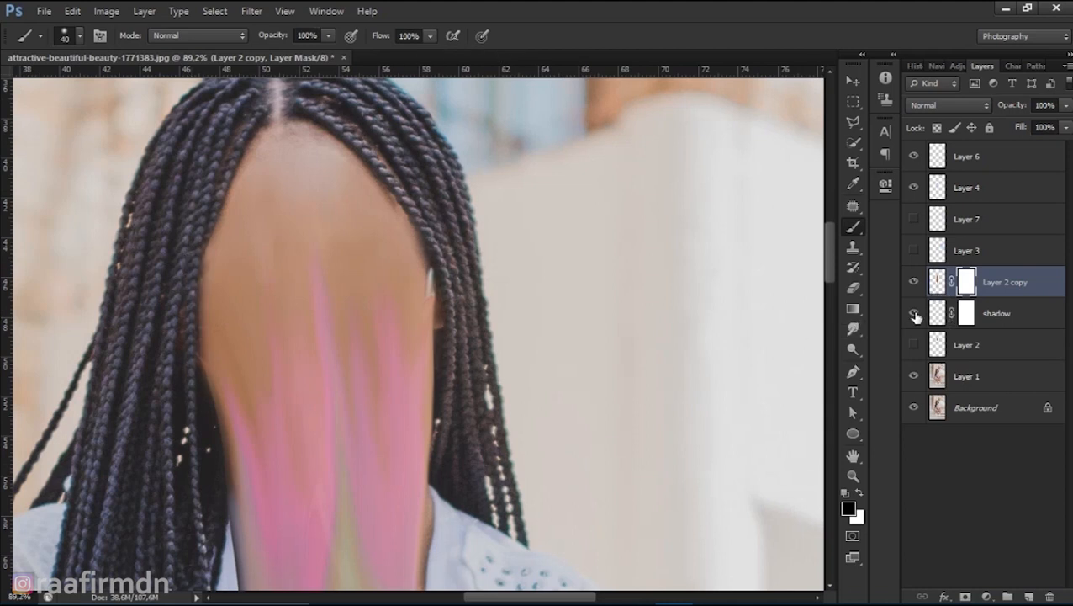
- Add a Brightness/Contrast adjustment layer above Layer 6 with reduced brightness
click(980, 157)
click(1028, 596)
key(ctrl+z)
click(986, 597)
click(941, 313)
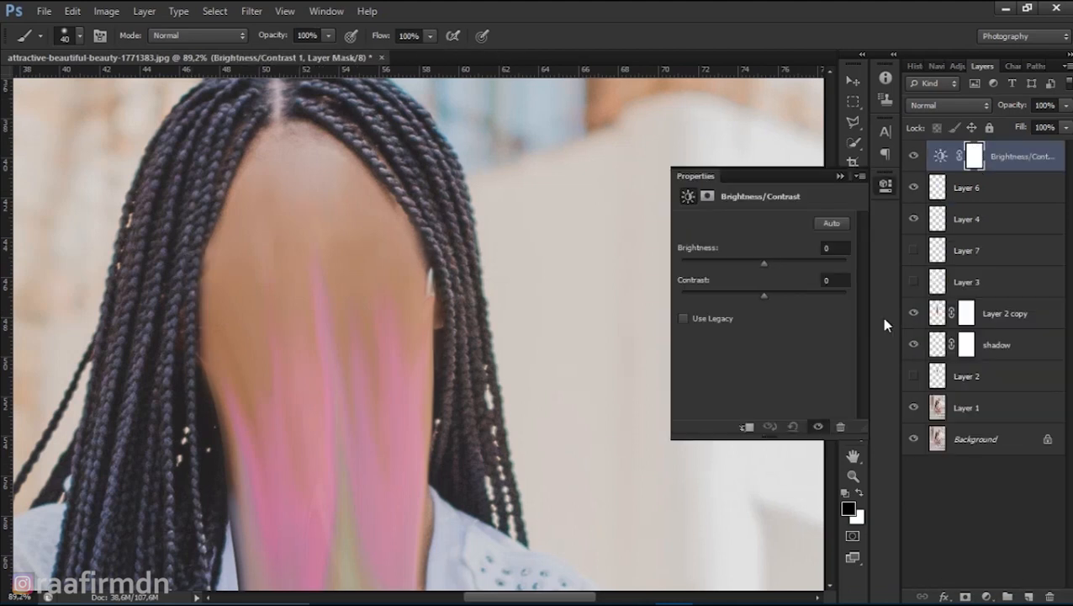
drag(763, 263, 709, 271)
click(883, 185)
- Invert the Brightness/Contrast mask to black and set the brush to 32% opacity and 49% flow
key(ctrl+i)
click(430, 36)
click(437, 53)
click(328, 35)
click(322, 53)
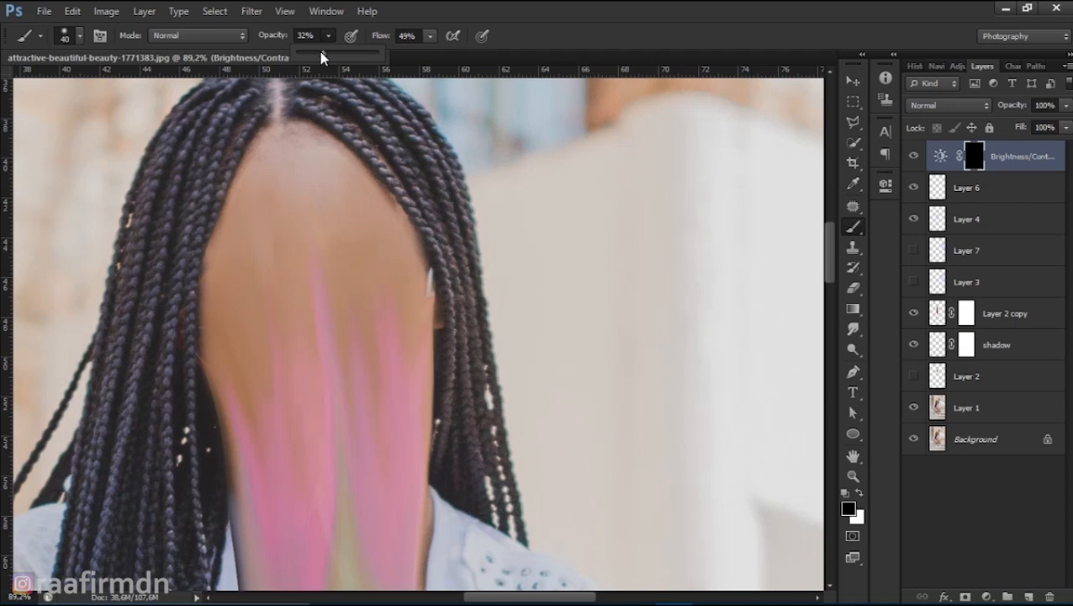
- Lower the brush opacity and flow and paint white on the Brightness/Contrast mask to darken parts of the face and drip
drag(322, 424, 393, 369)
key(x)
click(429, 36)
click(425, 53)
click(328, 35)
click(314, 53)
key(])
mouse_move(278, 192)
mouse_down()
mouse_move(297, 110)
mouse_move(300, 359)
mouse_up()
drag(471, 143, 501, 367)
mouse_move(504, 266)
mouse_down()
mouse_move(511, 139)
mouse_move(496, 391)
mouse_up()
mouse_move(324, 260)
mouse_down()
mouse_move(348, 475)
mouse_move(301, 142)
mouse_move(341, 555)
mouse_up()
drag(336, 204, 345, 311)
- Enlarge the brush, set it to 18% opacity and 26% flow, and build up shading down the stretched skin on the Brightness/Contrast mask
key(])
key(])
key(])
click(328, 35)
click(327, 53)
drag(429, 35, 426, 53)
drag(354, 91, 379, 226)
drag(411, 496, 410, 252)
drag(481, 178, 478, 373)
drag(518, 412, 528, 119)
drag(496, 218, 492, 557)
drag(483, 89, 490, 272)
drag(413, 240, 438, 187)
mouse_move(446, 482)
mouse_down()
mouse_move(494, 149)
mouse_move(499, 542)
mouse_up()
drag(503, 249, 506, 320)
- Vary the brush size around 35 and paint white shading along the lower drip on the Brightness/Contrast mask
key([)
drag(507, 181, 511, 294)
drag(508, 234, 505, 129)
key(])
drag(530, 147, 549, 321)
mouse_move(524, 498)
mouse_down()
mouse_move(523, 292)
mouse_move(532, 439)
mouse_up()
key(])
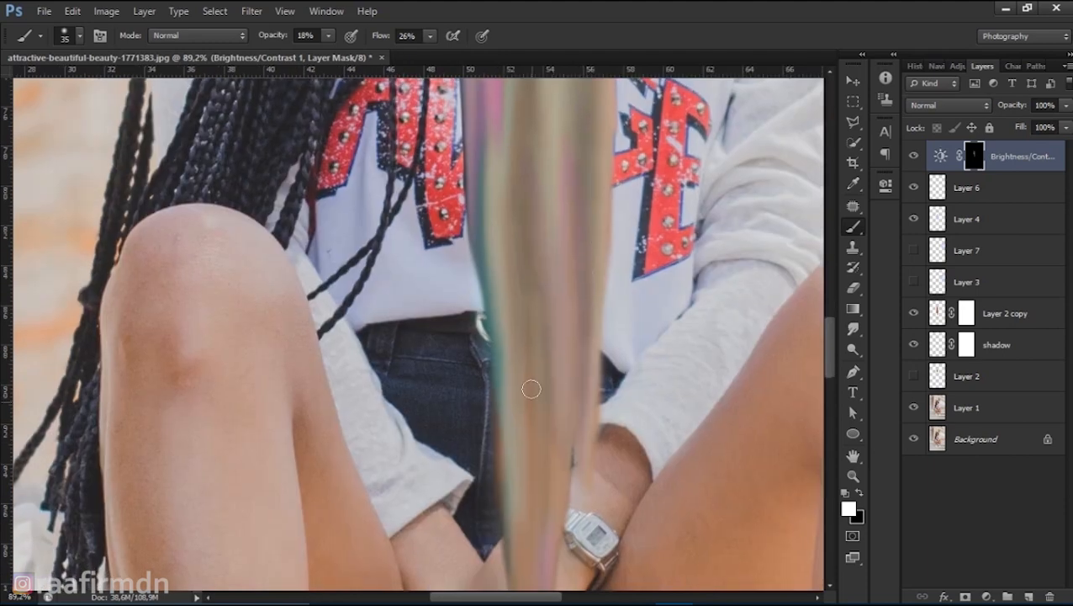
scroll(580, 345, down, 3)
scroll(622, 202, up, 2)
drag(605, 309, 663, 300)
key(bracketleft)
key(bracketleft)
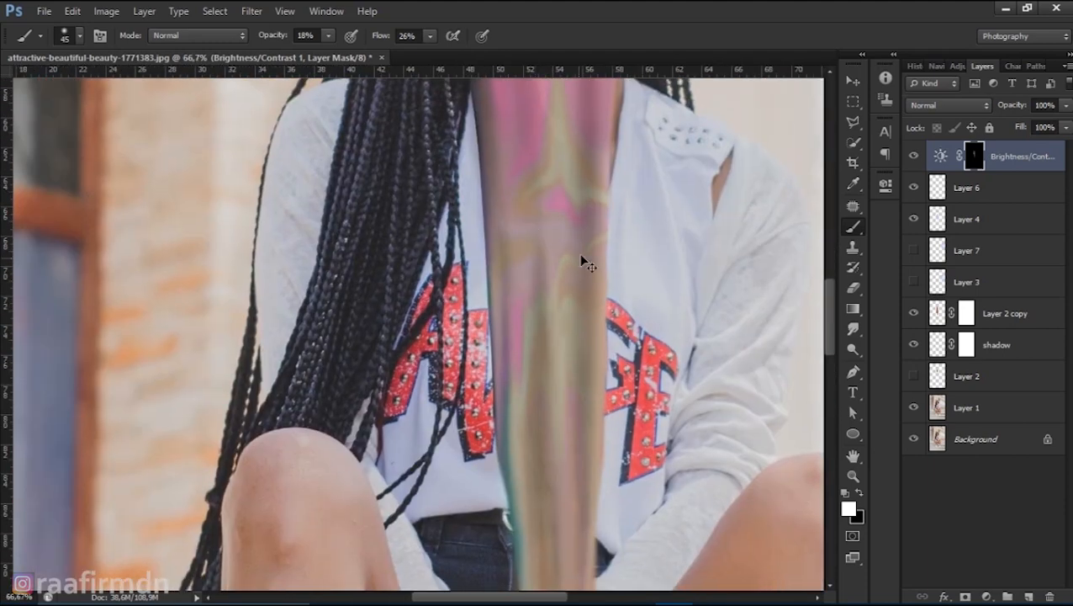
- Darken the eye area and cheeks of the blank face on the Brightness/Contrast mask with a size 70 white brush
scroll(647, 248, down, 3)
scroll(583, 342, up, 3)
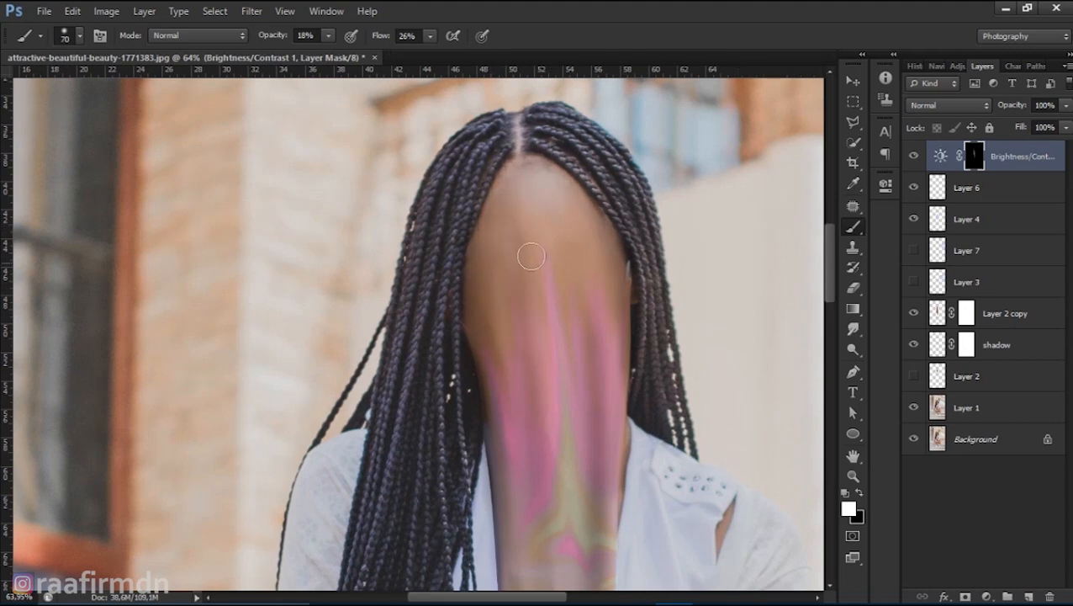
mouse_move(497, 243)
mouse_down()
mouse_move(562, 238)
mouse_move(588, 424)
mouse_up()
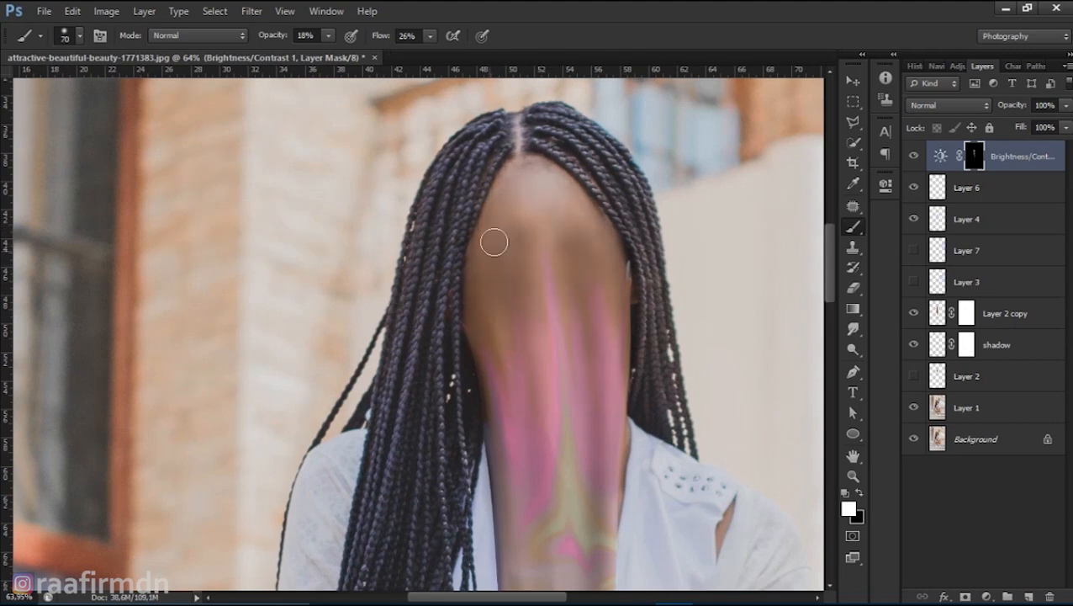
drag(494, 242, 736, 249)
- Soften the face shading by painting black on the Brightness/Contrast mask and reduce the adjustment layer's opacity to 84%
key(x)
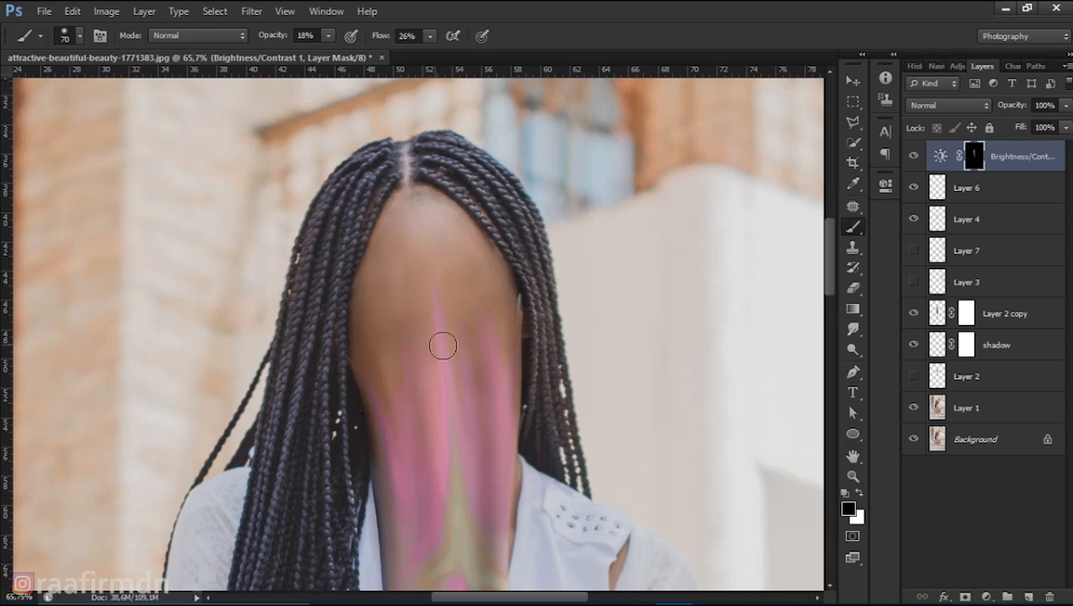
key(ctrl+0)
key(ctrl+plus)
key(ctrl+plus)
key(ctrl+plus)
key(ctrl+plus)
drag(427, 370, 441, 473)
drag(1053, 130, 1055, 130)
mouse_move(625, 252)
mouse_down()
mouse_move(560, 280)
mouse_move(605, 250)
mouse_up()
drag(596, 175, 617, 247)
- Check Layer 3, hide it again, show Layer 7 and move its magenta and cyan paint over the figure
click(914, 282)
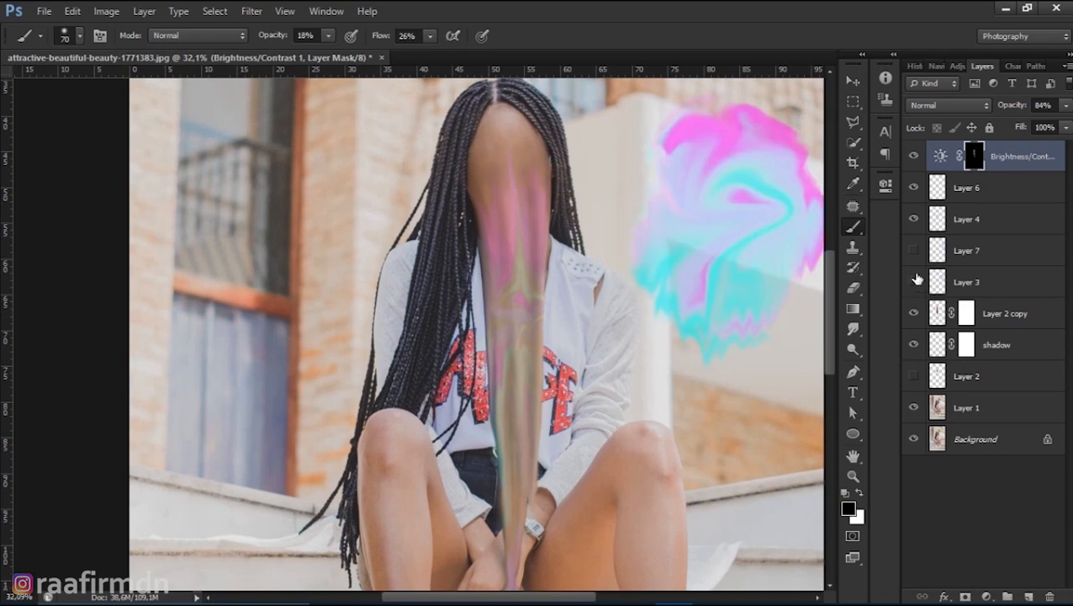
click(914, 281)
click(913, 249)
key(v)
drag(765, 247, 476, 230)
drag(586, 410, 552, 410)
- Scale the Layer 7 paint to about 300% so it covers the figure and flip it vertically
key(ctrl+t)
drag(580, 215, 639, 133)
drag(633, 174, 584, 315)
right_click(623, 258)
click(665, 513)
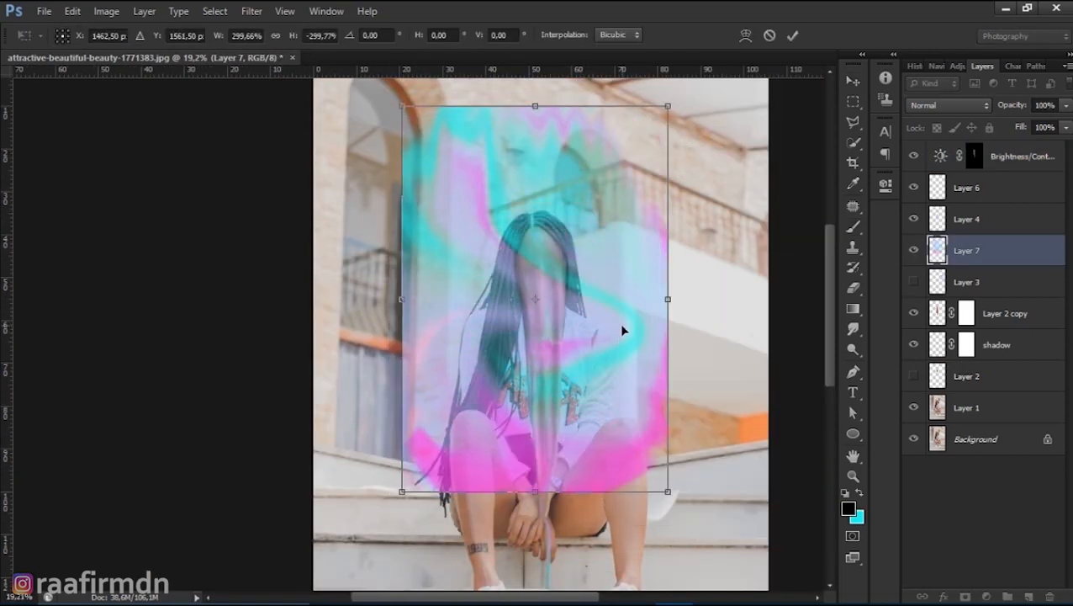
key(Return)
- Flip the enlarged Layer 7 paint vertically once more so the magenta is at its upper edge
key(ctrl+t)
right_click(631, 240)
click(673, 500)
key(Return)
- Try different blend modes, including Overlay, on Layer 7
click(948, 105)
click(946, 158)
key(Down)
key(Down)
key(Down)
key(Down)
key(Down)
key(Down)
key(Down)
key(Down)
key(Down)
key(Down)
key(Down)
key(Down)
key(Down)
key(Down)
key(Down)
key(Down)
key(Down)
key(Down)
key(Down)
key(Down)
key(Down)
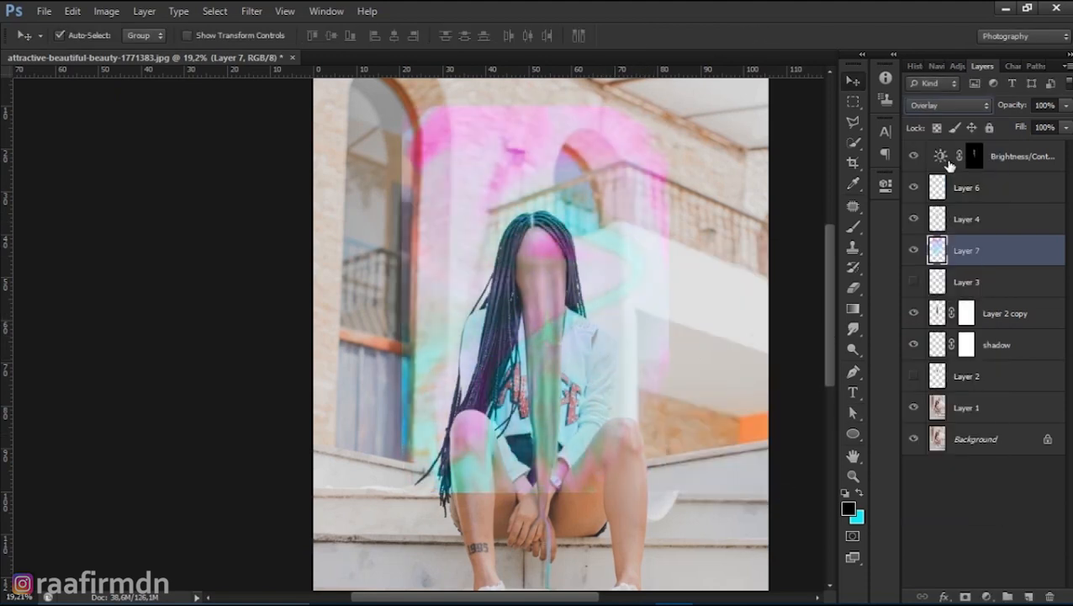
key(Down)
key(Down)
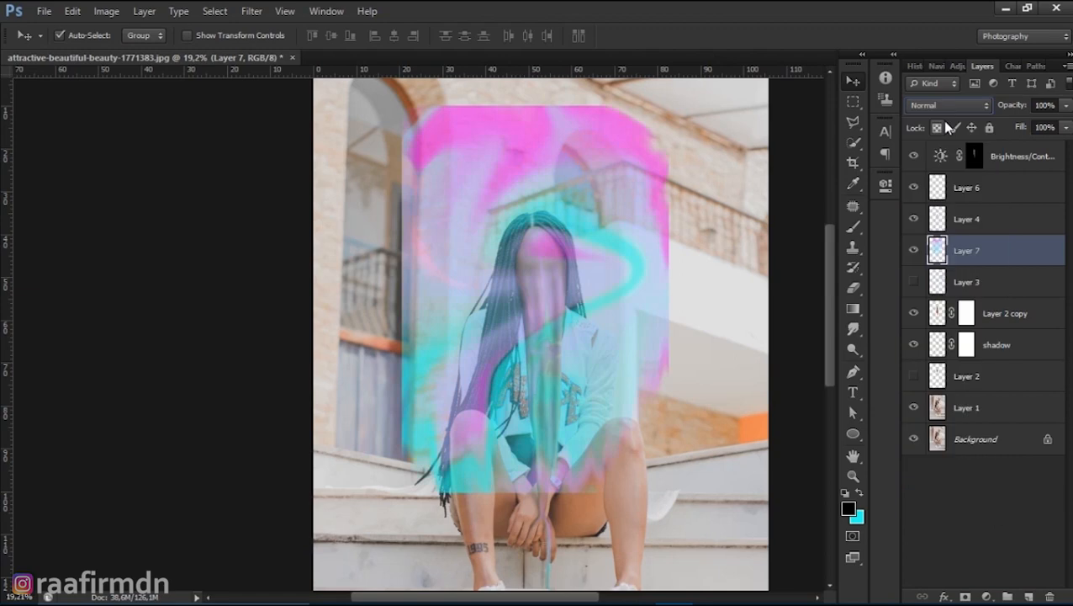
- Add a mask to Layer 7 and paint black over the face with a size 90 brush at 100% opacity and flow
key(ctrl+plus)
drag(602, 290, 332, 233)
key(p)
click(965, 596)
key(b)
mouse_move(328, 35)
mouse_down()
mouse_move(395, 52)
mouse_move(492, 52)
mouse_up()
click(79, 35)
double_click(55, 158)
drag(404, 153, 395, 311)
drag(419, 186, 378, 328)
scroll(378, 253, up, 3)
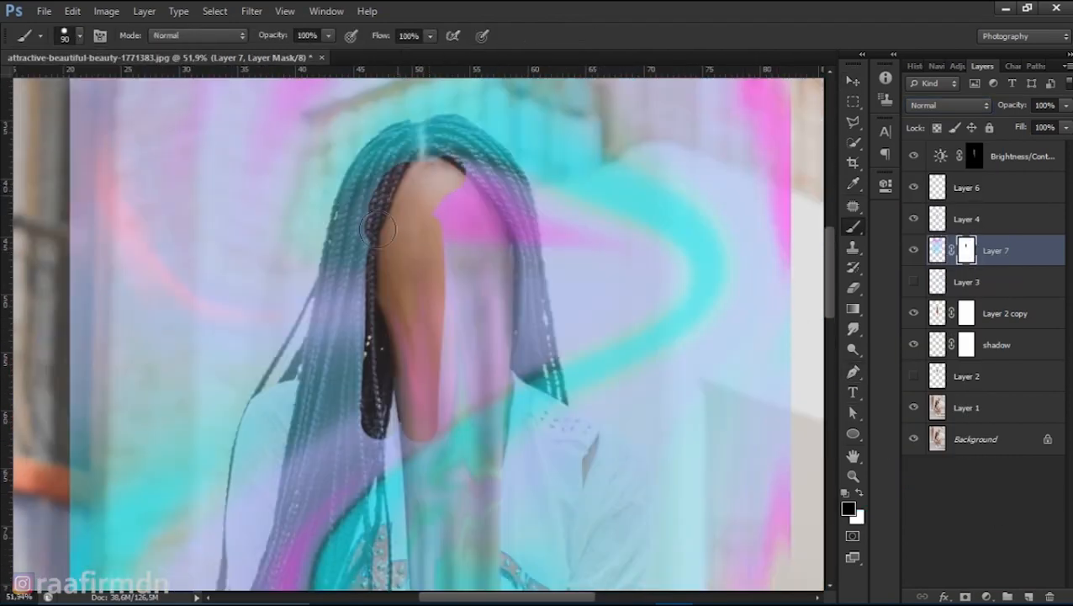
drag(372, 221, 429, 362)
- Soften and enlarge the brush and mask the Layer 7 paint off the rest of the face and the braids
click(79, 36)
drag(189, 124, 25, 123)
key(bracketright)
key(bracketright)
key(bracketright)
mouse_move(480, 193)
mouse_down()
mouse_move(503, 435)
mouse_move(393, 400)
mouse_up()
scroll(396, 400, down, 3)
drag(371, 221, 395, 395)
mouse_move(417, 328)
mouse_down()
mouse_move(358, 350)
mouse_move(412, 341)
mouse_up()
mouse_move(363, 155)
mouse_down()
mouse_move(370, 246)
mouse_move(400, 348)
mouse_up()
key(bracketleft)
- Mask the paint off the right-hand braids and restore stray masked areas beside the hair in white
mouse_move(459, 116)
mouse_down()
mouse_move(522, 196)
mouse_move(545, 355)
mouse_up()
key(x)
mouse_move(329, 457)
mouse_down()
mouse_move(442, 572)
mouse_move(416, 445)
mouse_up()
drag(343, 422, 334, 401)
drag(490, 380, 393, 385)
- Marquee-select the upper strip of the Layer 7 paint and hide it on the mask with an enlarged black brush
key(m)
mouse_move(333, 194)
mouse_down()
mouse_move(616, 243)
mouse_move(433, 203)
mouse_up()
key(b)
key(bracketright)
key(bracketright)
key(bracketright)
key(bracketright)
key(bracketright)
key(x)
drag(510, 343, 582, 287)
drag(487, 318, 512, 261)
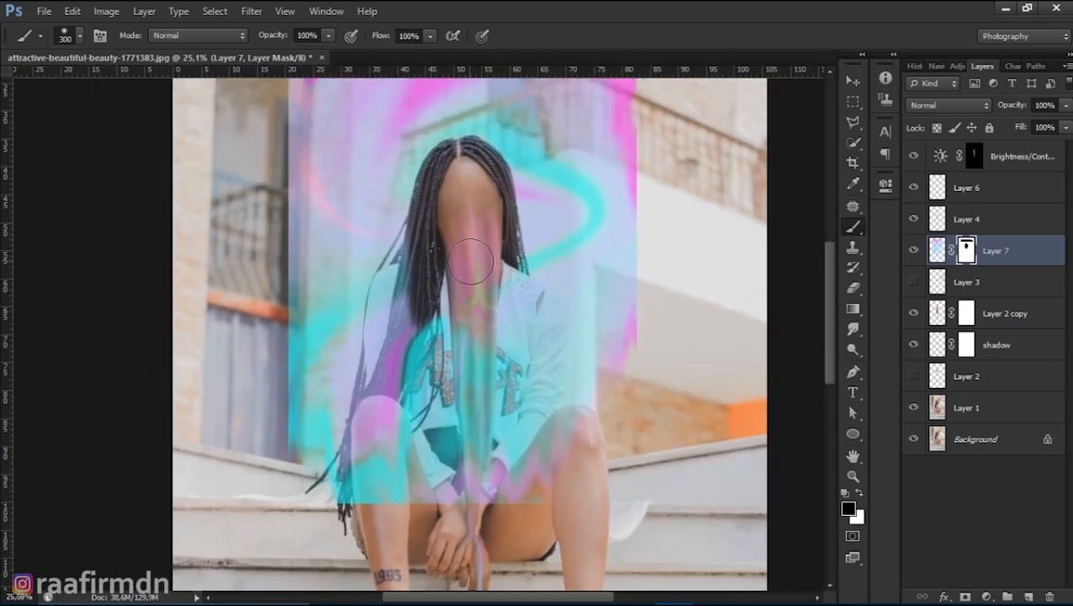
- Set the brush to 34% opacity and 49% flow and refine the Layer 7 mask over the hair and torso in black and white
key(3)
key(4)
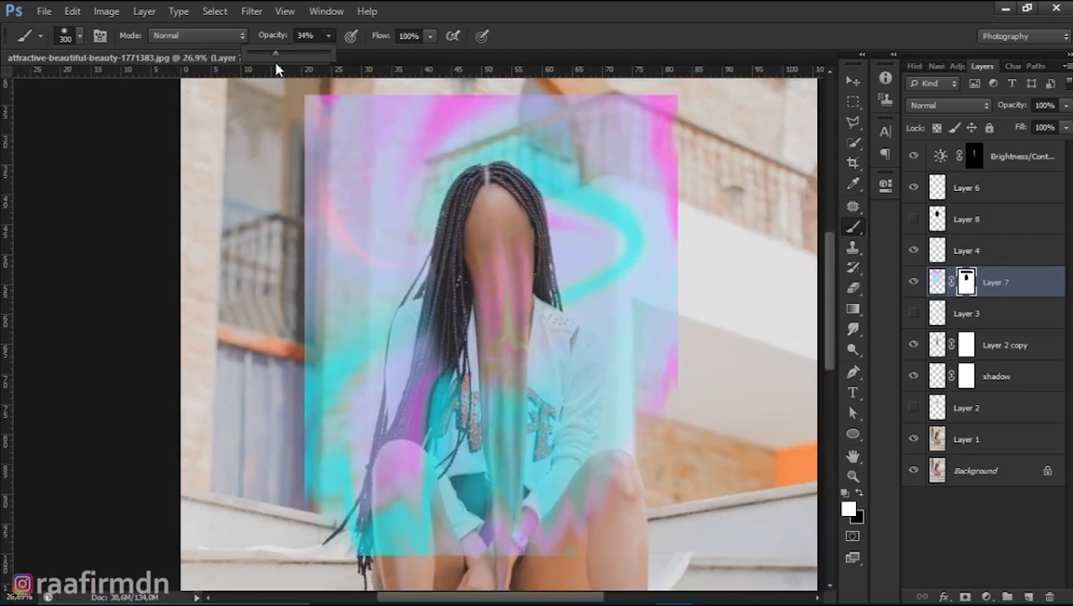
key(shift+4)
key(shift+9)
drag(461, 371, 441, 306)
key(x)
drag(498, 341, 446, 349)
key(x)
drag(541, 440, 539, 310)
- Smudge the lower right and left edges of the Layer 7 paint into drips with a size 60 brush at 50% strength
click(853, 328)
click(937, 281)
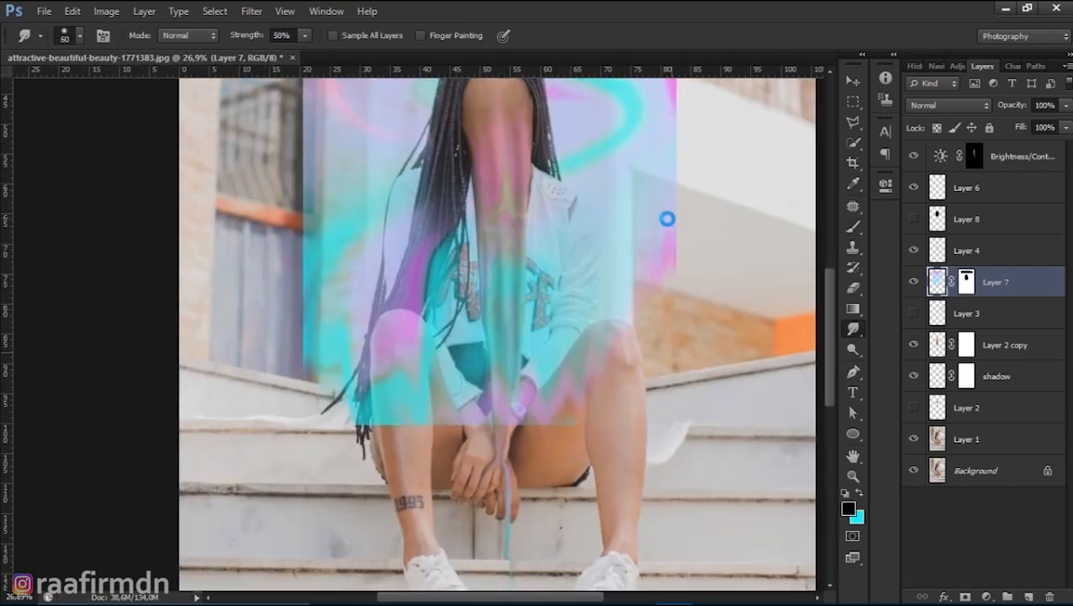
click(690, 293)
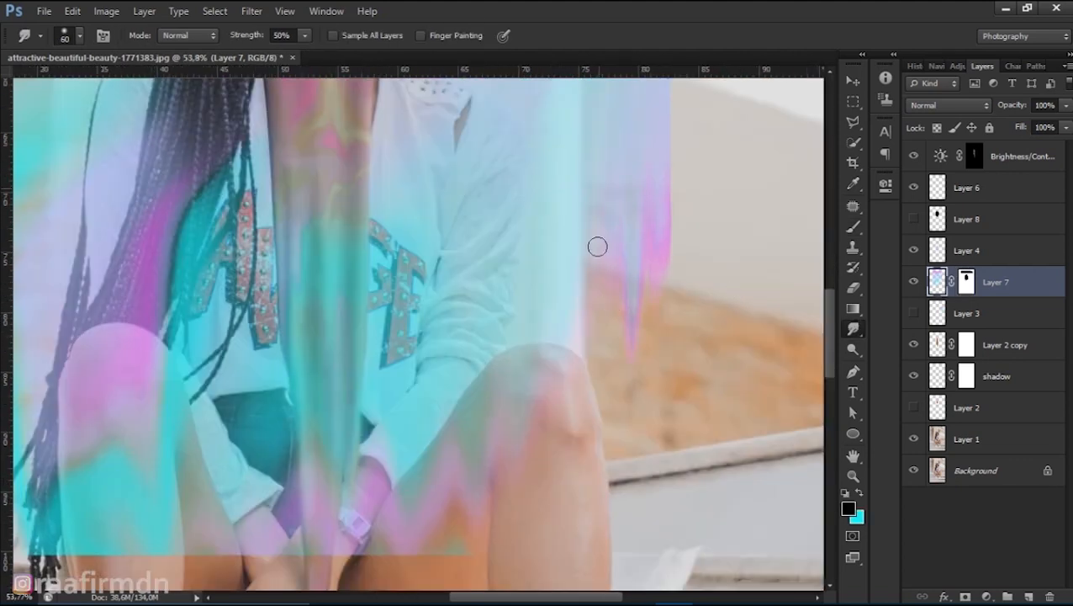
drag(317, 385, 574, 365)
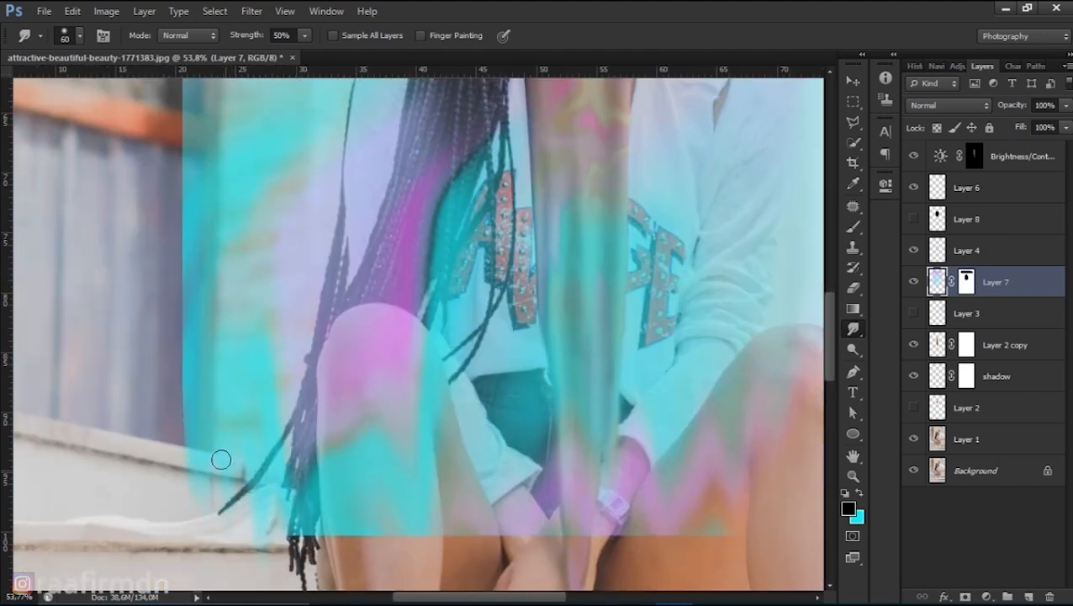
drag(221, 458, 188, 331)
key(ctrl+0)
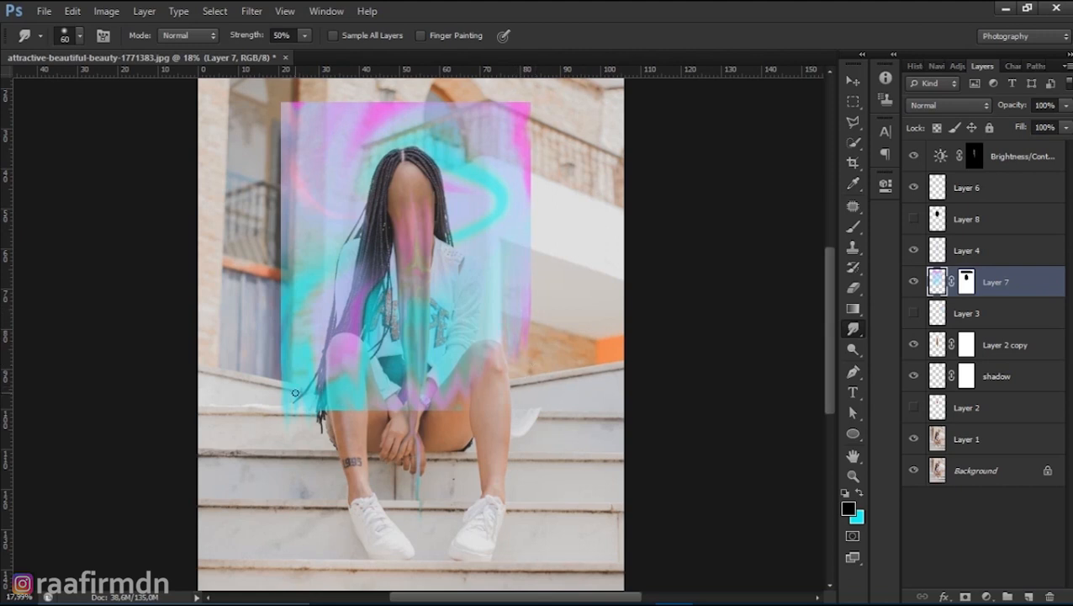
- Try darker blend modes such as Color Burn on Layer 7 and set it to Screen
click(943, 107)
click(940, 164)
key(Down)
key(Down)
key(Down)
key(Down)
key(Down)
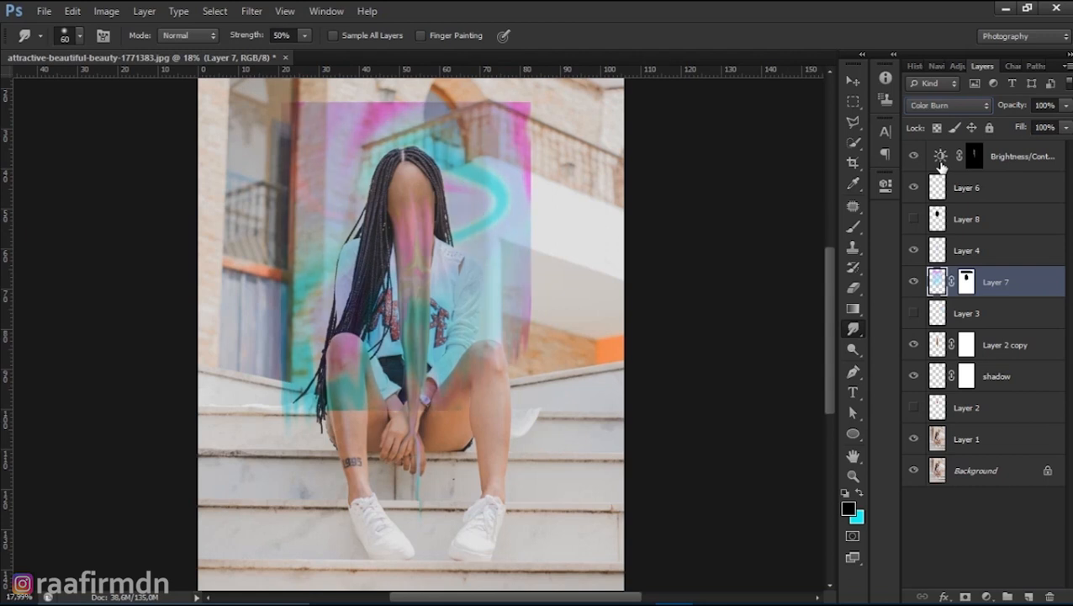
- Duplicate Layer 7 and hide the copy
key(ctrl+j)
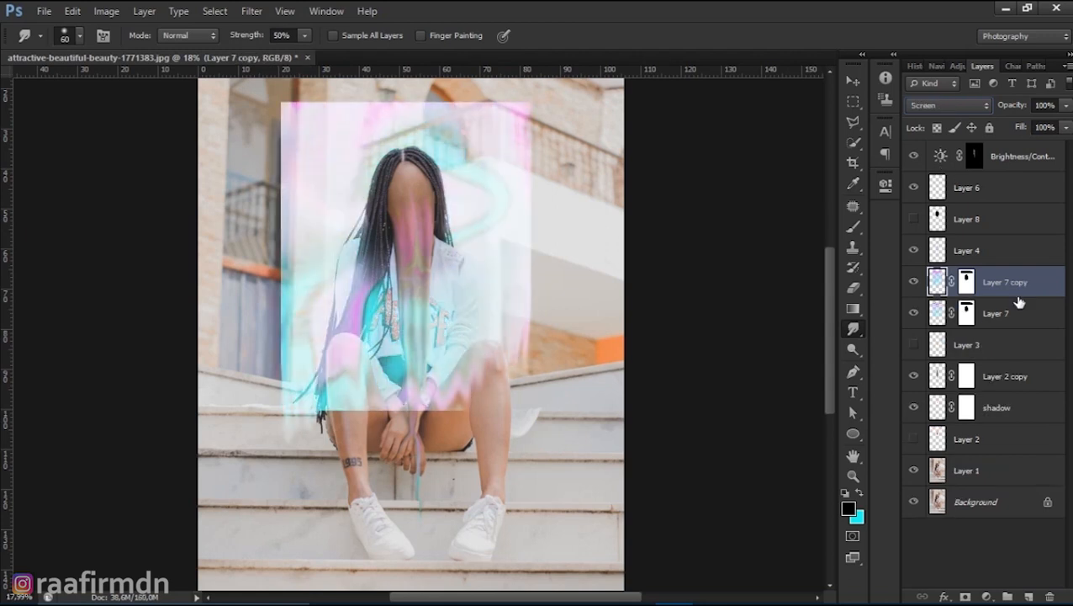
click(913, 282)
scroll(833, 275, up, 2)
scroll(749, 195, down, 1)
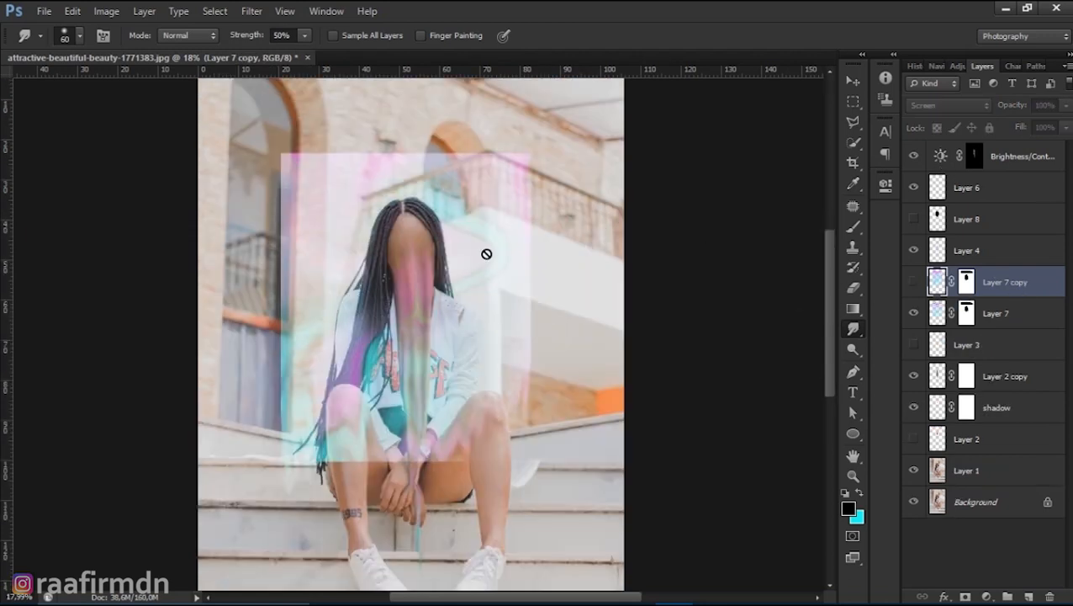
- Add a Color Balance adjustment above the Brightness/Contrast layer with midtones shifted toward cyan (-35), magenta and blue (+32)
click(1014, 156)
click(986, 595)
click(950, 420)
mouse_move(738, 260)
mouse_down()
mouse_move(725, 271)
mouse_move(779, 263)
mouse_move(719, 263)
mouse_up()
drag(739, 288, 720, 291)
mouse_move(738, 316)
mouse_down()
mouse_move(778, 322)
mouse_move(757, 318)
mouse_up()
- Shift the Color Balance shadows to +18 red, -21 magenta and -78 yellow
click(763, 224)
click(763, 241)
mouse_move(739, 261)
mouse_down()
mouse_move(805, 271)
mouse_move(749, 264)
mouse_up()
mouse_move(738, 289)
mouse_down()
mouse_move(761, 295)
mouse_move(727, 293)
mouse_up()
drag(739, 316, 693, 317)
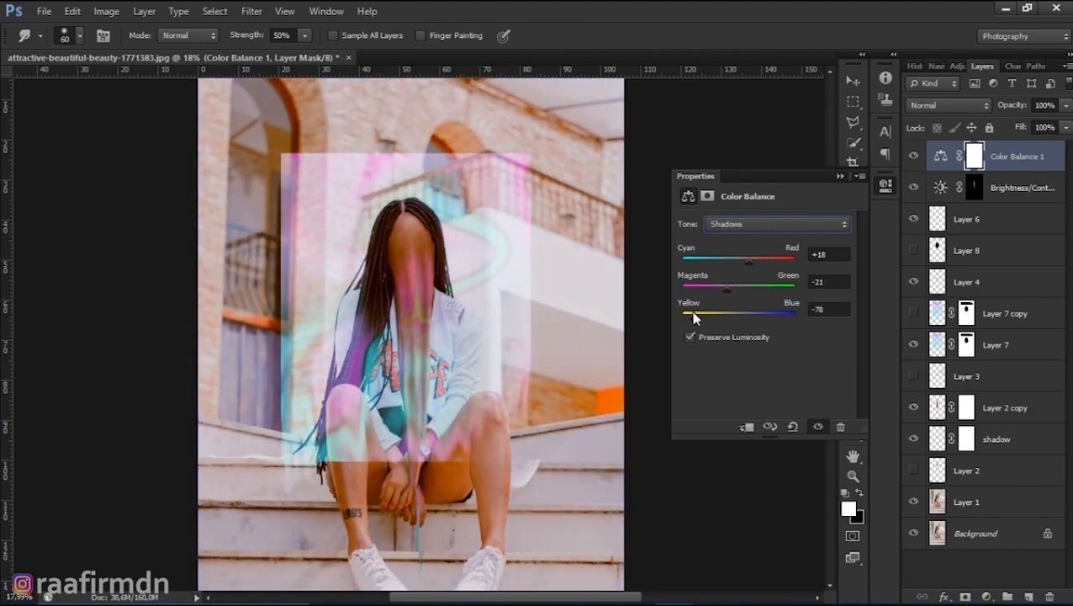
- Fine-tune the Color Balance tones and set the midtones' Magenta-Green value to -51
drag(738, 261, 730, 289)
mouse_move(738, 316)
mouse_down()
mouse_move(797, 317)
mouse_move(745, 315)
mouse_up()
click(761, 224)
click(749, 251)
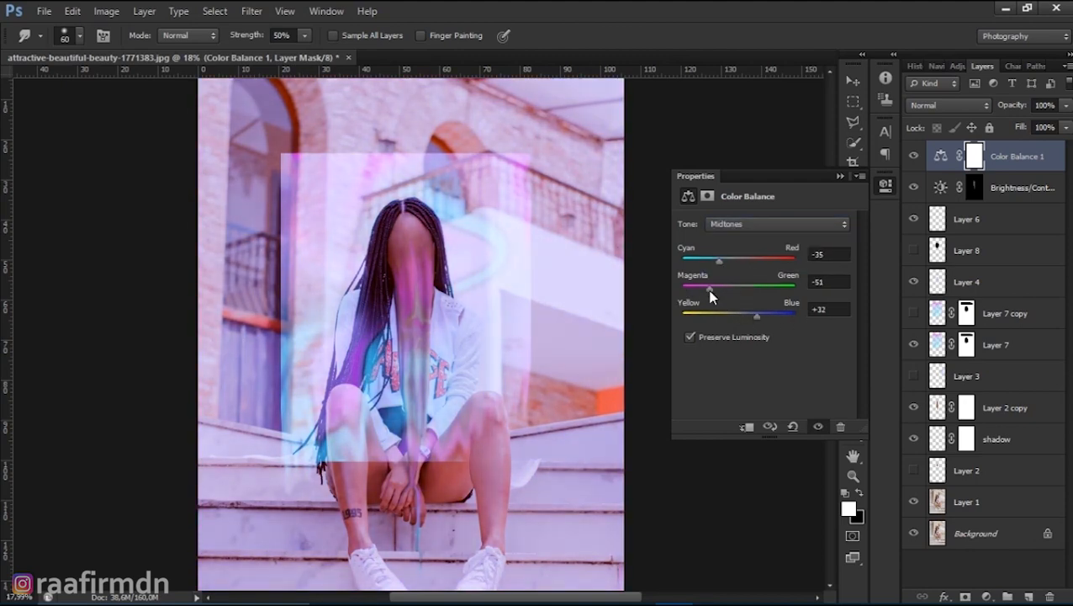
click(885, 186)
- Try blend modes such as Hard Light, Color and Soft Light on Layer 7
click(997, 345)
click(949, 106)
click(936, 242)
key(Down)
key(Down)
key(Down)
key(Down)
key(Down)
key(Down)
key(Down)
key(Down)
key(Down)
key(Down)
key(Down)
key(Down)
key(Down)
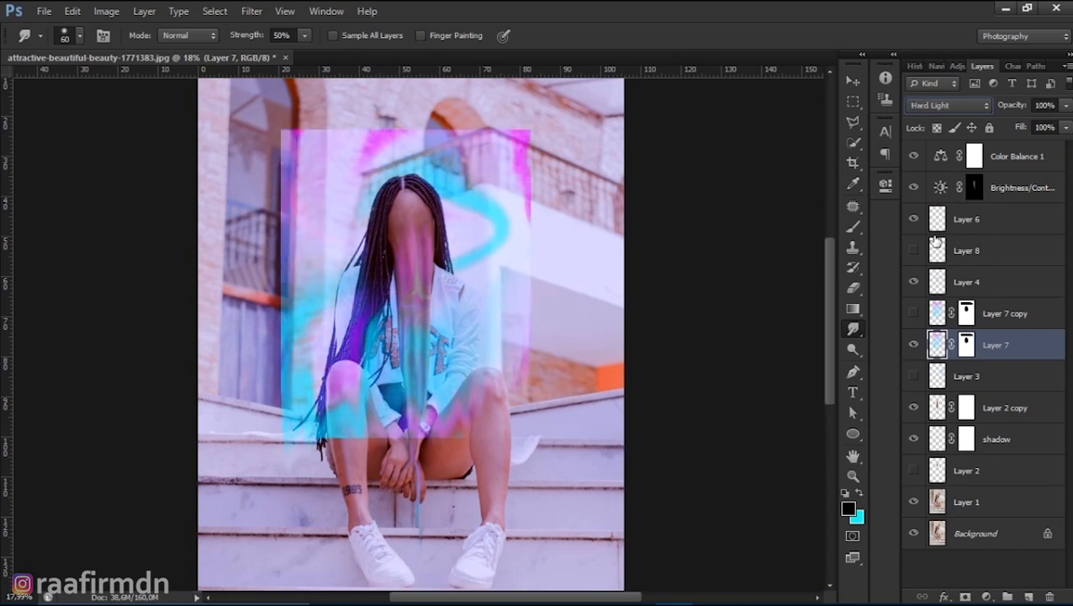
key(Down)
key(Down)
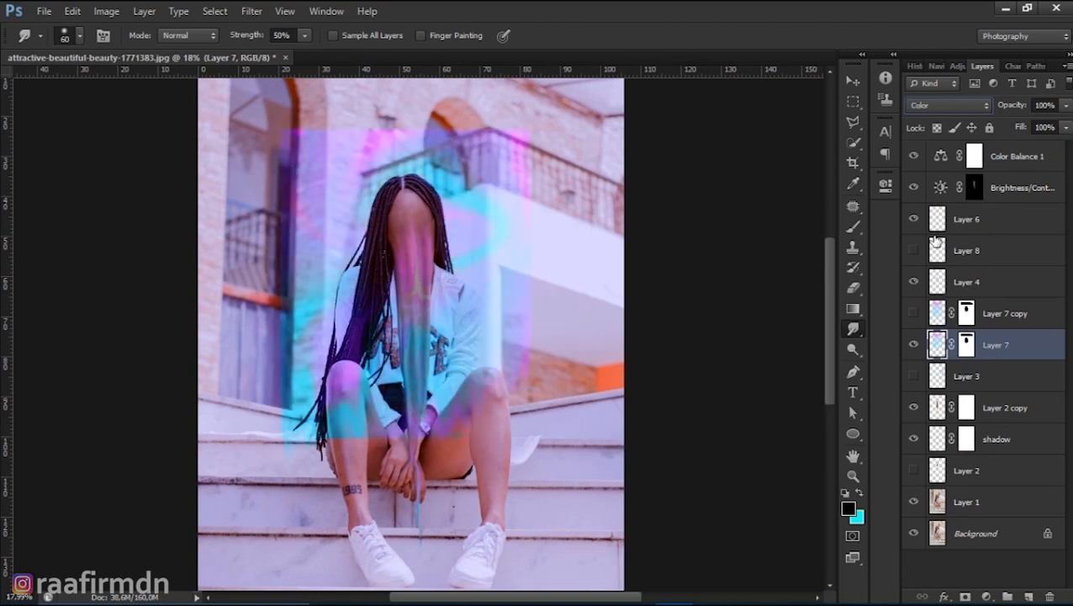
key(Up)
key(Up)
key(Up)
key(Up)
key(Up)
key(Up)
key(Up)
key(Up)
key(Up)
key(Up)
key(Up)
key(Up)
key(Up)
key(Up)
key(Up)
key(Up)
key(Up)
key(Up)
key(Up)
key(Up)
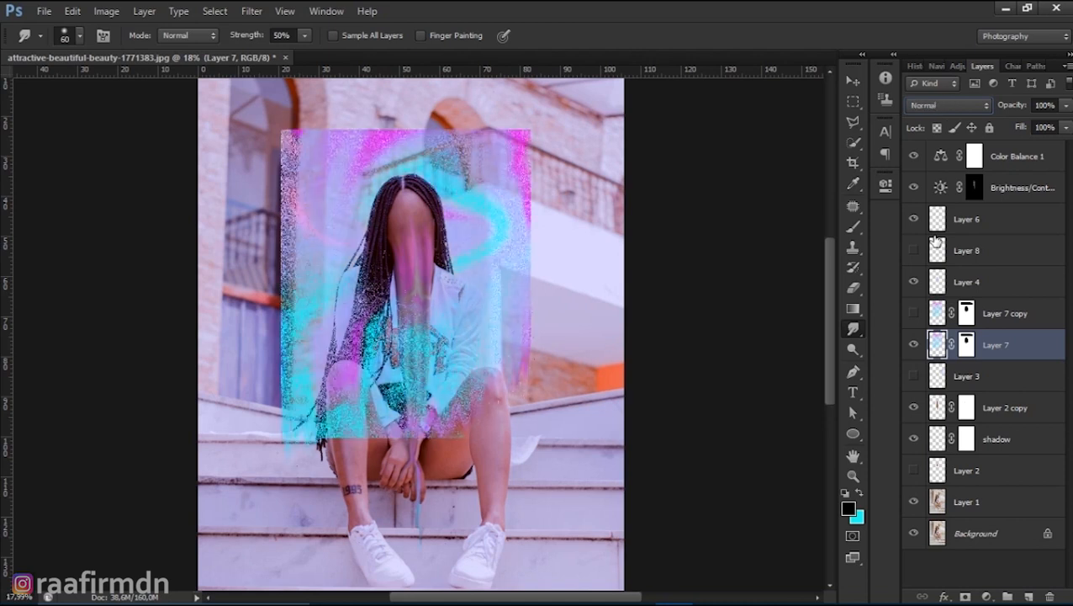
key(Down)
key(Down)
key(Down)
key(Down)
key(Down)
key(Down)
key(Down)
key(Down)
key(Down)
key(Down)
key(Down)
key(Down)
key(Down)
key(Down)
key(Down)
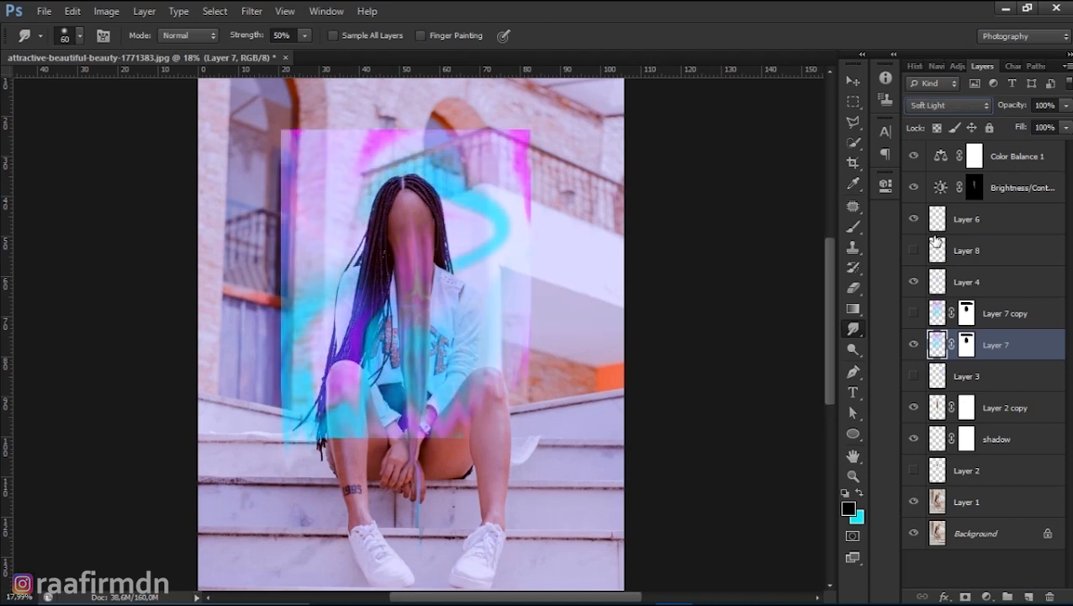
- Set Layer 7's blend mode to Normal and its opacity to 51%
key(Up)
key(Up)
key(Up)
key(Up)
key(Up)
key(Up)
key(Up)
key(Up)
key(Up)
key(Up)
key(Up)
key(Up)
key(Up)
key(Up)
key(Up)
click(1065, 105)
drag(1064, 124, 1028, 143)
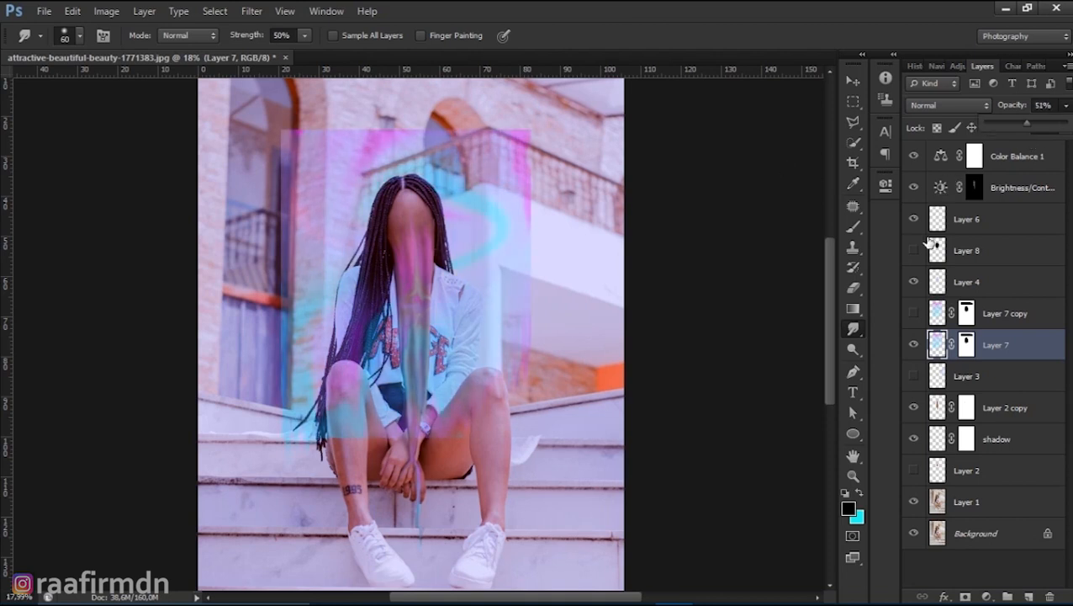
- Add a new layer above Layer 3 and paint the stretched face magenta with a brush at 25% opacity and 38% flow
click(982, 379)
key(ctrl+shift+alt+n)
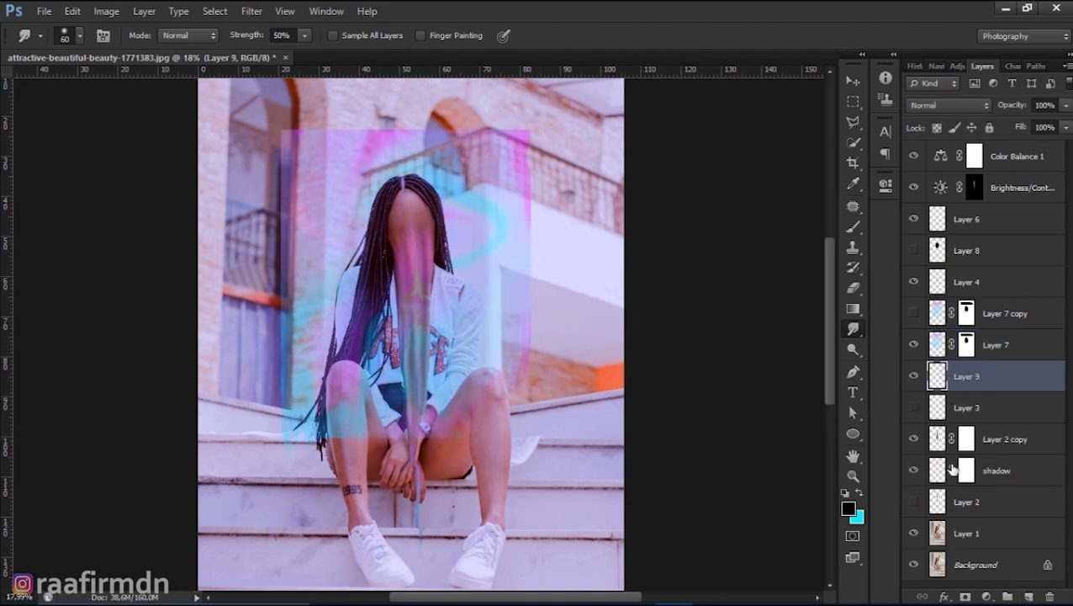
key(b)
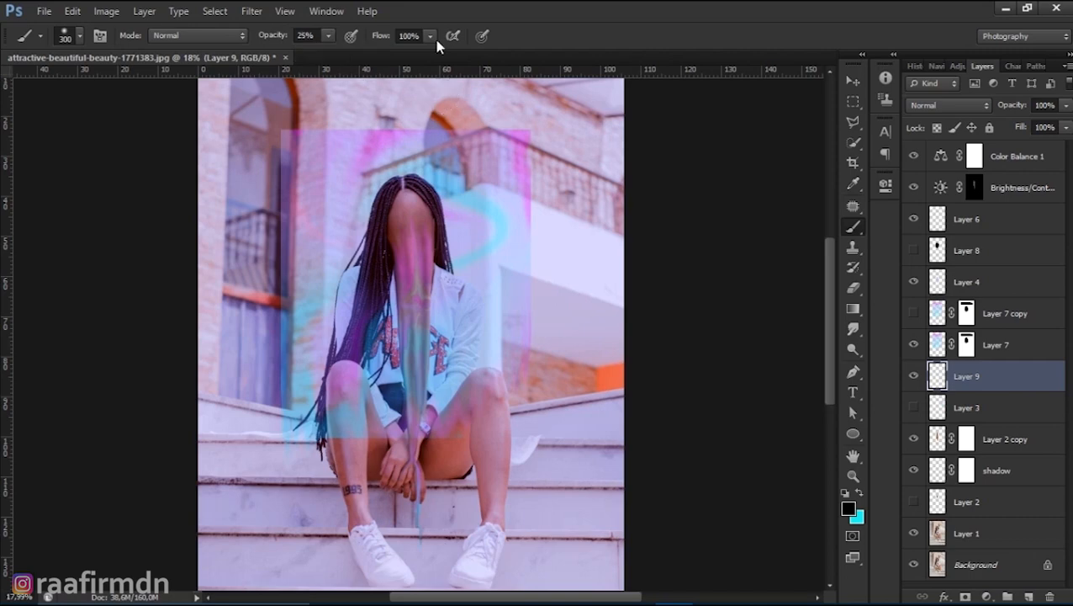
drag(383, 58, 381, 57)
click(429, 36)
key(x)
click(848, 508)
click(732, 183)
click(884, 145)
drag(408, 288, 408, 239)
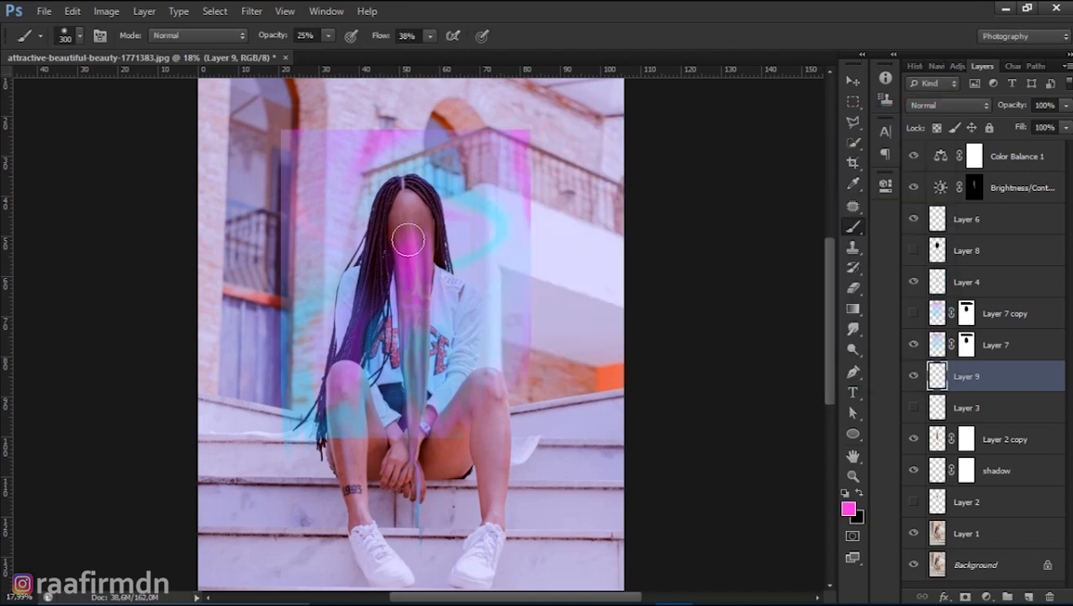
scroll(412, 445, up, 4)
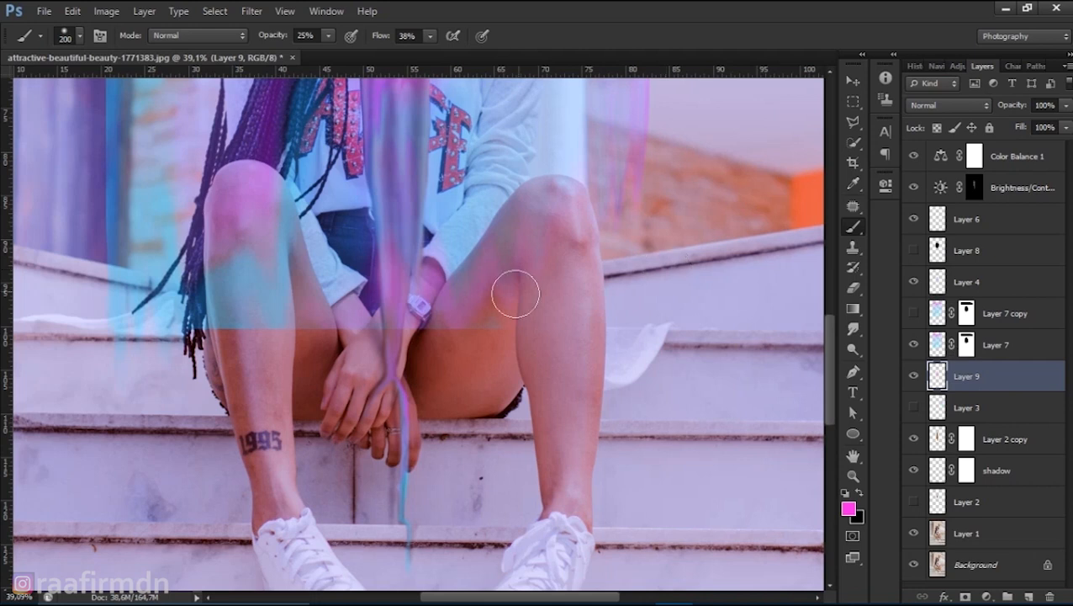
- Try blend modes such as Difference on Layer 9 and set it to Lighten
scroll(465, 449, down, 5)
click(949, 105)
click(943, 292)
click(949, 105)
click(956, 281)
key(Down)
key(Down)
key(Down)
key(Down)
key(Down)
key(Down)
key(Down)
key(Down)
key(Down)
key(Down)
key(Down)
key(Down)
key(Down)
key(Down)
key(Down)
key(Down)
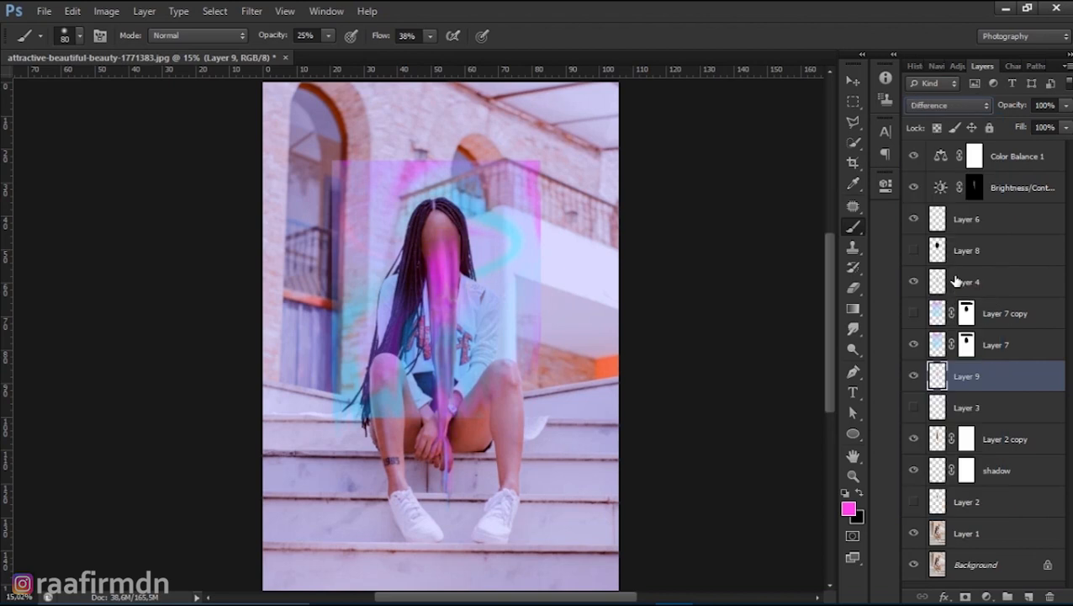
key(Up)
key(Up)
key(Up)
key(Up)
key(Up)
- Set the Brightness/Contrast adjustment layer's opacity to 72%
scroll(435, 242, up, 5)
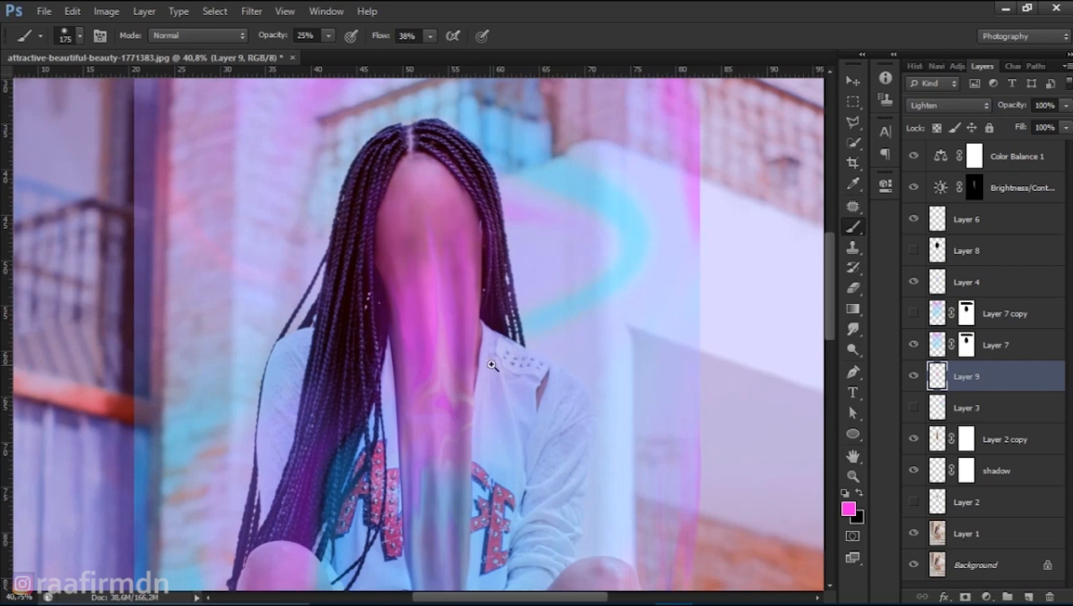
drag(492, 365, 438, 365)
click(1023, 187)
click(1066, 105)
drag(1062, 125, 1041, 126)
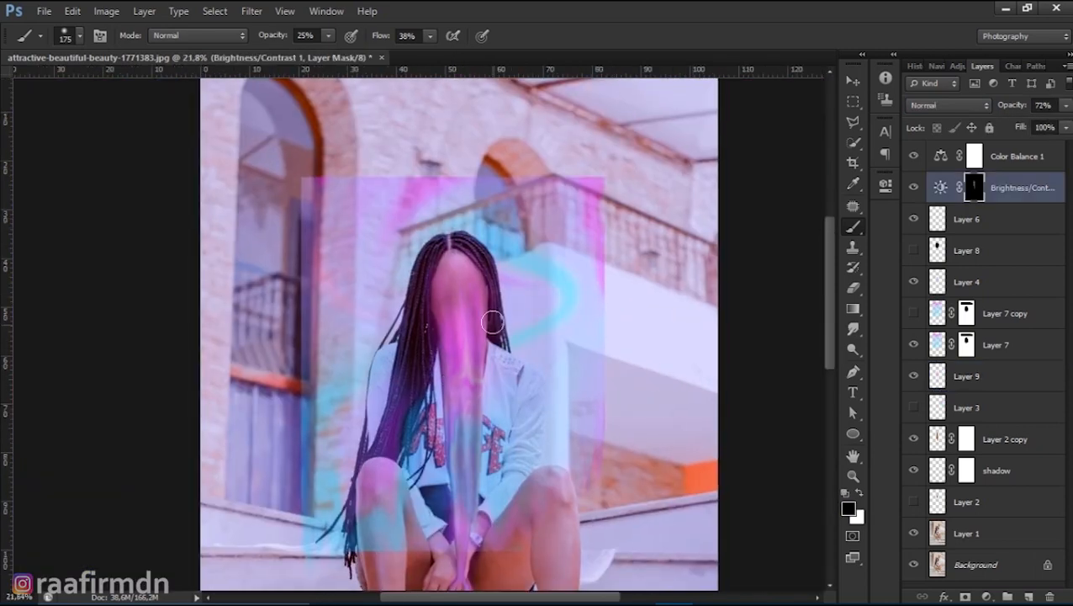
- Set Layer 7's opacity to 75%
scroll(490, 279, down, 3)
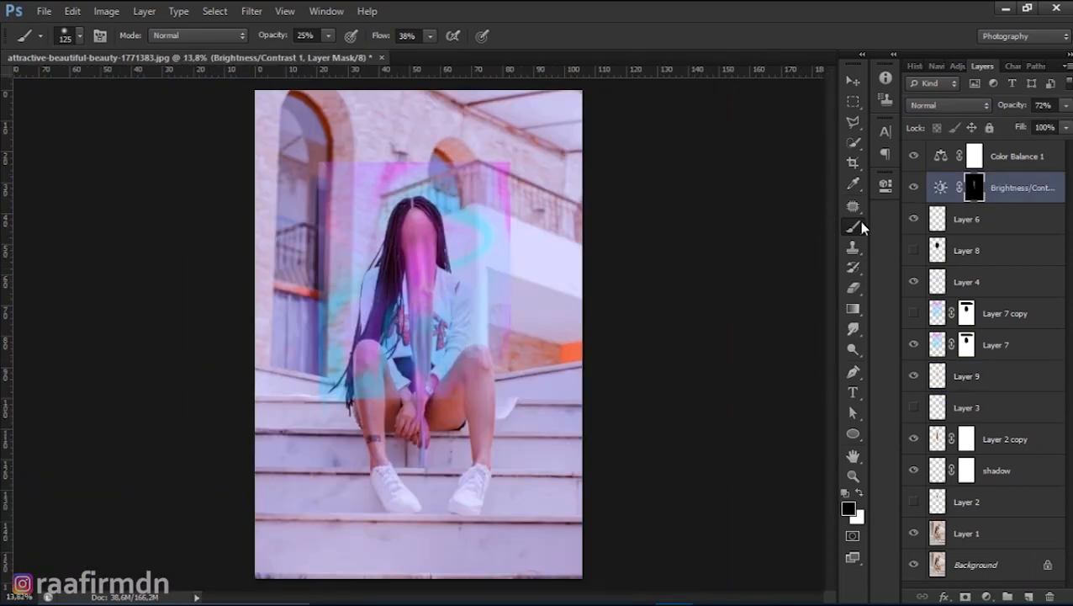
click(996, 345)
click(1066, 105)
mouse_move(1048, 127)
mouse_down()
mouse_move(1002, 124)
mouse_move(1049, 124)
mouse_up()
- Mask Layer 7's paint off the hair, shirt and legs in black with the brush at 100% opacity and flow
click(967, 345)
scroll(468, 280, up, 5)
key(0)
key(shift+0)
mouse_move(367, 222)
mouse_down()
mouse_move(367, 266)
mouse_move(475, 395)
mouse_move(505, 357)
mouse_up()
mouse_move(555, 173)
mouse_down()
mouse_move(605, 272)
mouse_move(336, 378)
mouse_move(508, 402)
mouse_up()
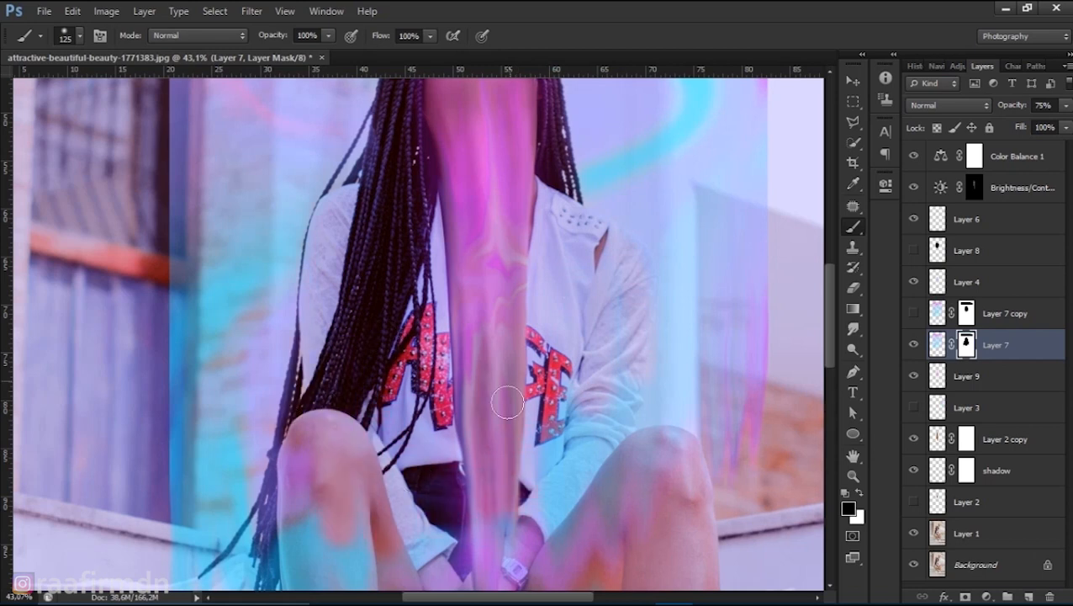
scroll(641, 315, down, 3)
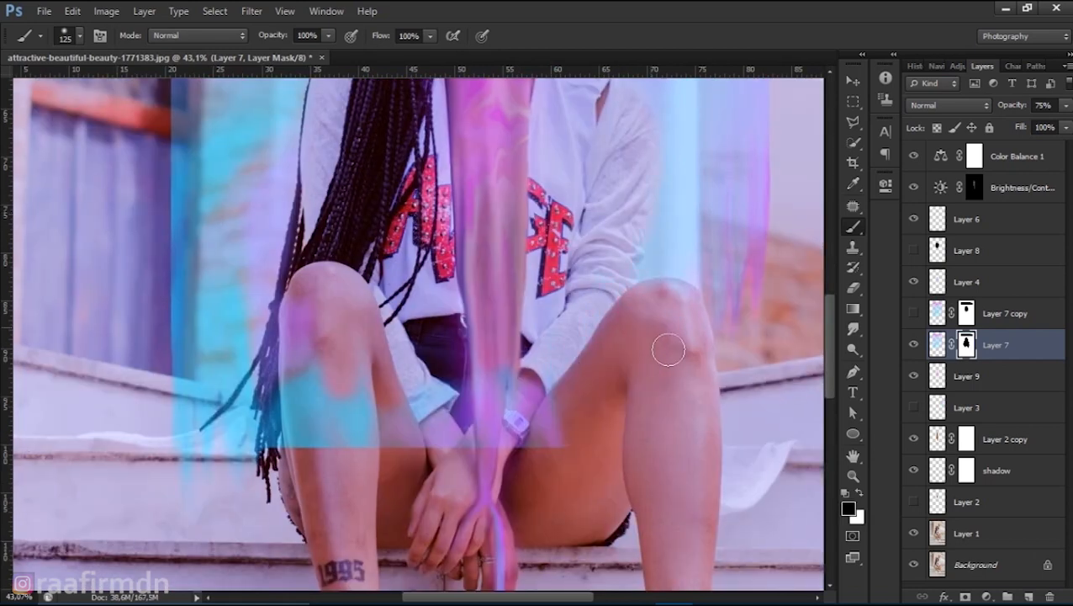
mouse_move(494, 364)
mouse_down()
mouse_move(277, 395)
mouse_move(295, 292)
mouse_up()
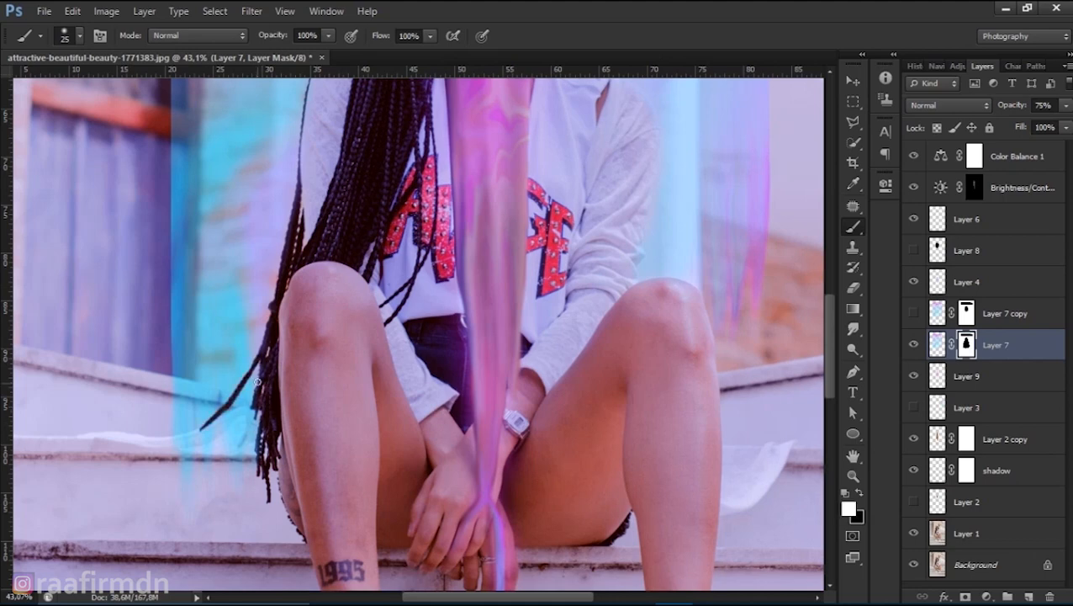
- Set Layer 7's blend mode to Screen
scroll(423, 209, down, 6)
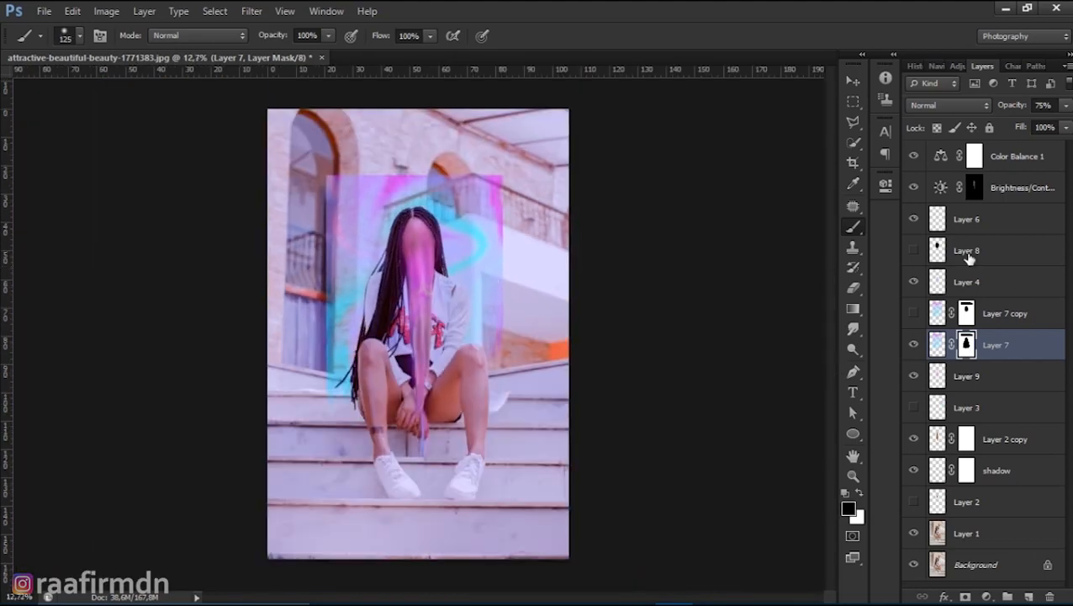
click(952, 107)
click(945, 158)
key(Down)
key(Down)
key(Down)
key(Down)
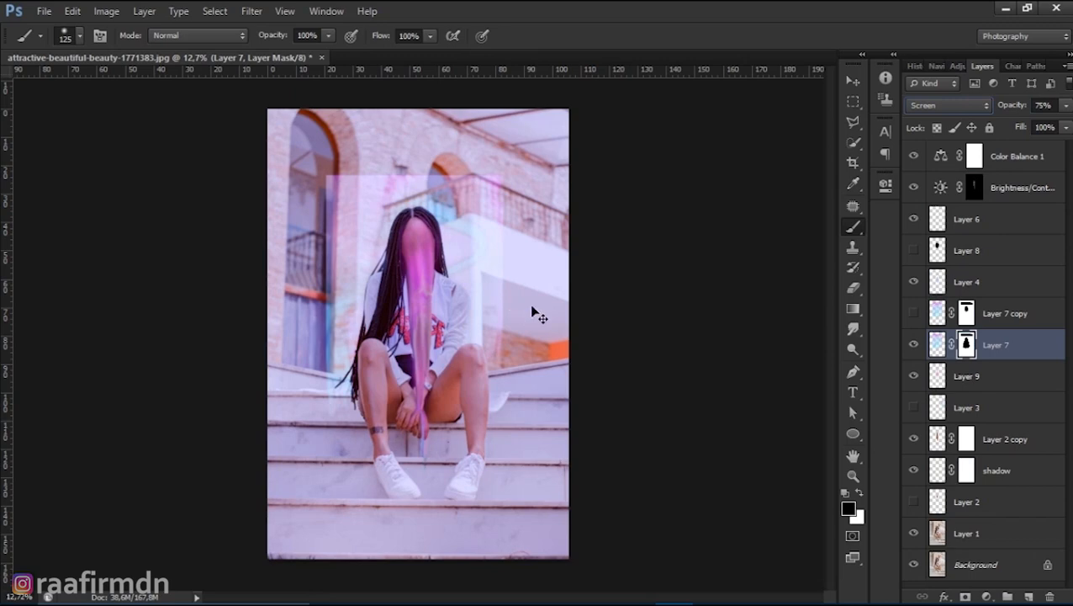
- Add a Curves adjustment above the Brightness/Contrast layer, raising the black point and lowering the midtones for a faded look
scroll(532, 313, up, 2)
click(1023, 187)
click(987, 596)
click(947, 351)
drag(712, 391, 714, 363)
drag(773, 317, 773, 325)
mouse_move(842, 261)
mouse_down()
mouse_move(841, 321)
mouse_move(842, 261)
mouse_up()
drag(713, 363, 714, 261)
mouse_move(773, 325)
mouse_down()
mouse_move(773, 359)
mouse_move(774, 323)
mouse_up()
drag(712, 255, 713, 262)
mouse_move(842, 262)
mouse_down()
mouse_move(845, 386)
mouse_move(842, 261)
mouse_up()
drag(774, 328, 782, 343)
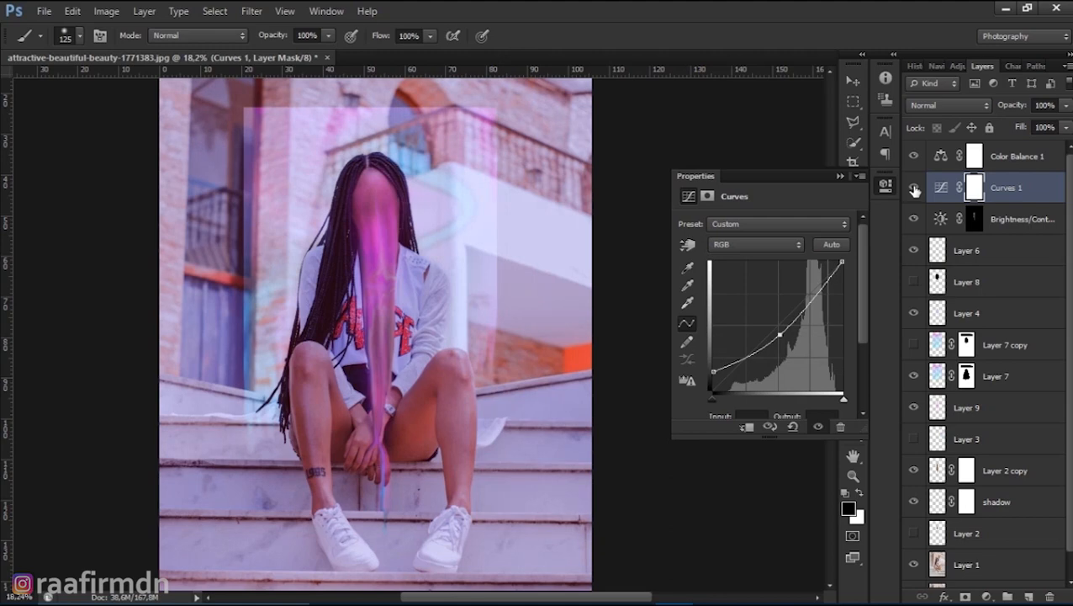
- Crop the portrait, adjusting the frame vertically around the seated figure on the steps
click(885, 185)
scroll(555, 363, down, 2)
scroll(532, 311, up, 1)
key(c)
drag(438, 406, 429, 322)
drag(397, 529, 396, 501)
drag(407, 239, 412, 324)
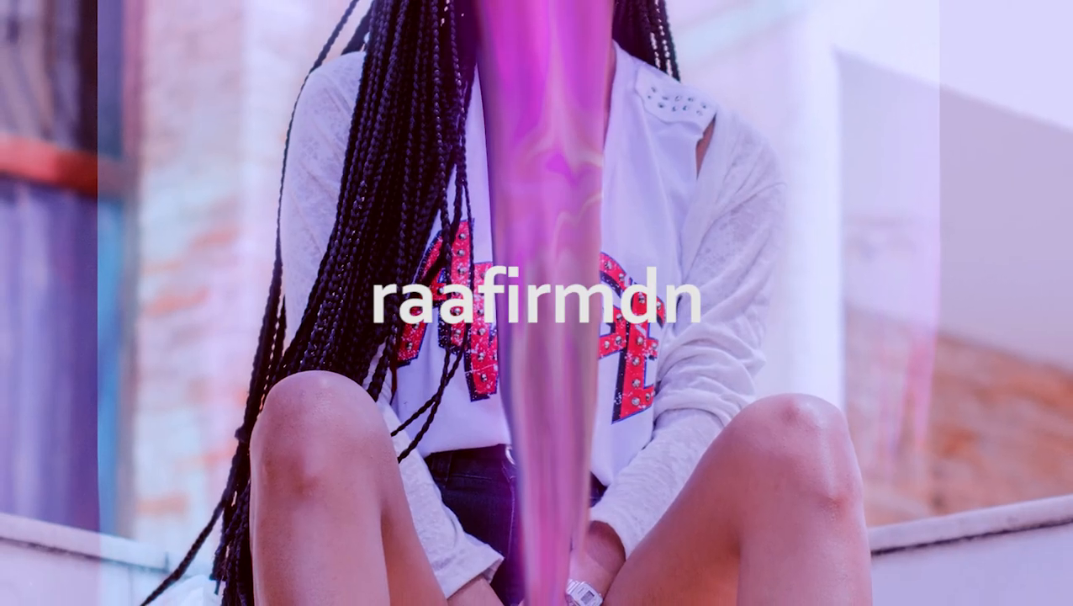